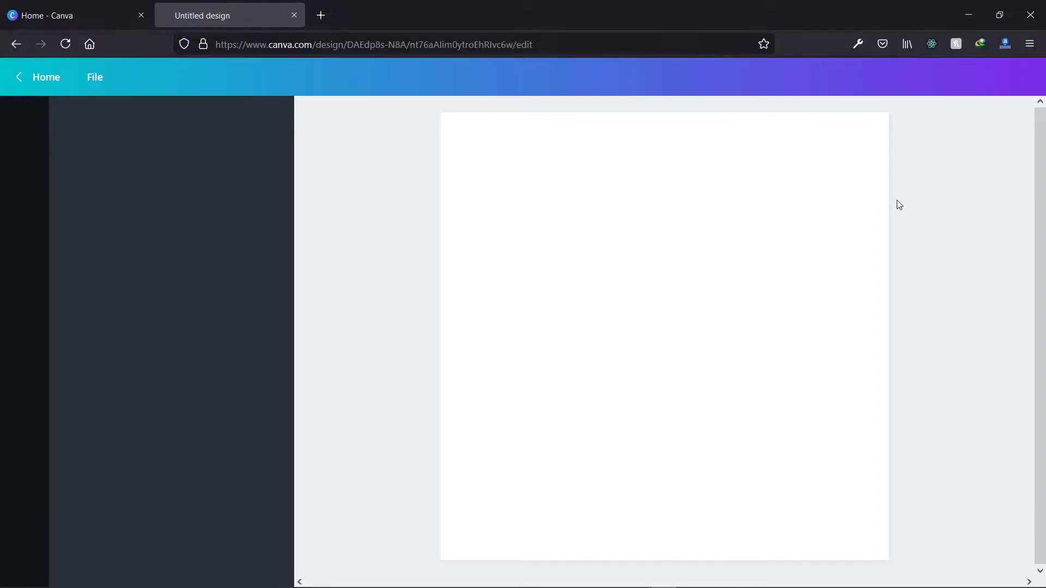
- Paste the clipboard icon and stretch it to fill the 512×512 page
key("ctrl+v")
left_click_drag(565, 227, 507, 167)
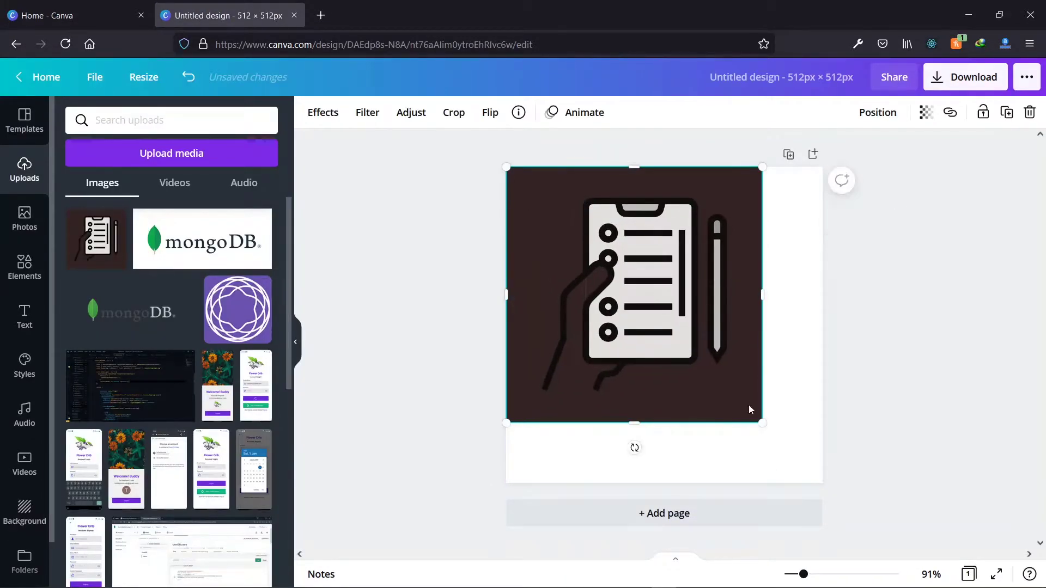
left_click_drag(750, 410, 822, 483)
left_click(943, 439)
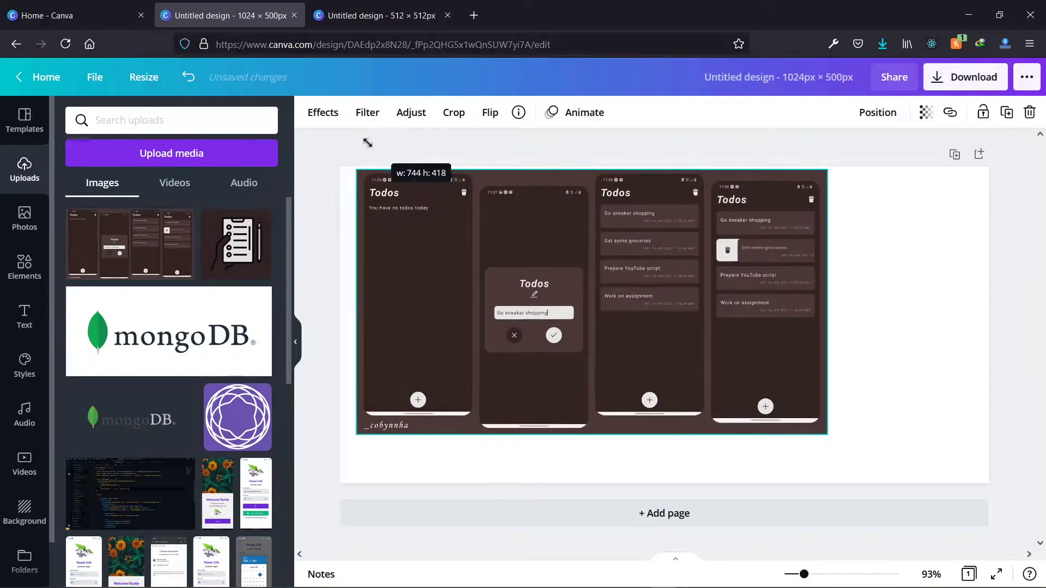
- Resize the Todo screenshots image and centre it on the 1024×500 page
left_click_drag(368, 143, 351, 164)
left_click_drag(761, 456, 927, 482)
left_click_drag(763, 327, 790, 327)
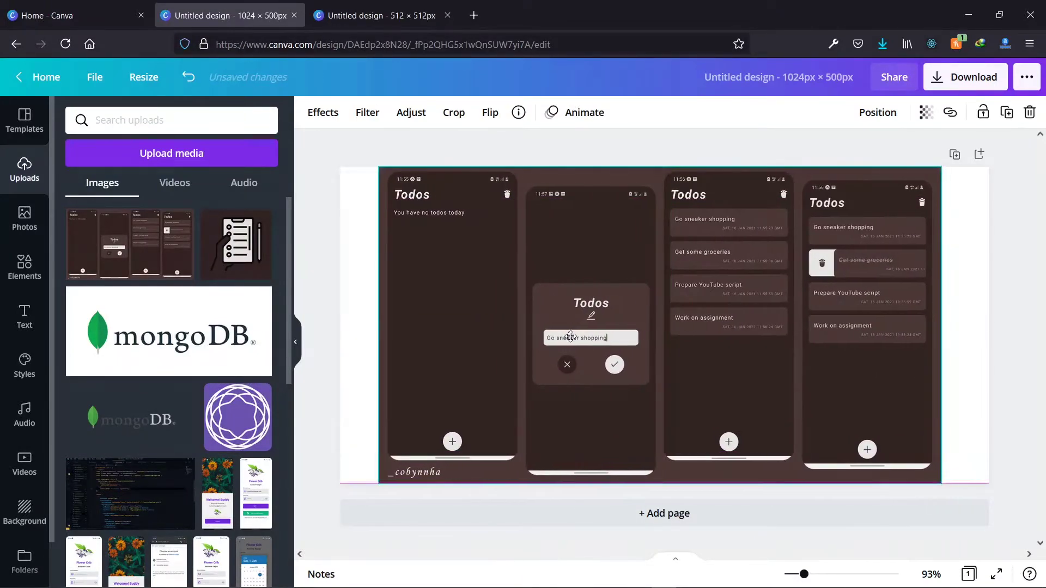
left_click(970, 291)
- Make the feature graphic's page background brown
left_click(310, 111)
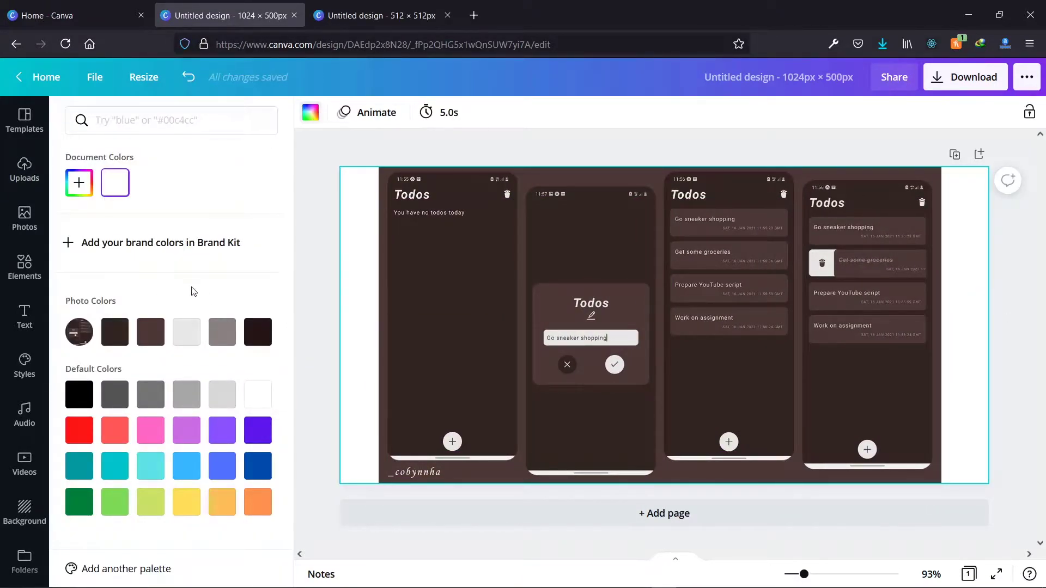
left_click(152, 342)
left_click(25, 169)
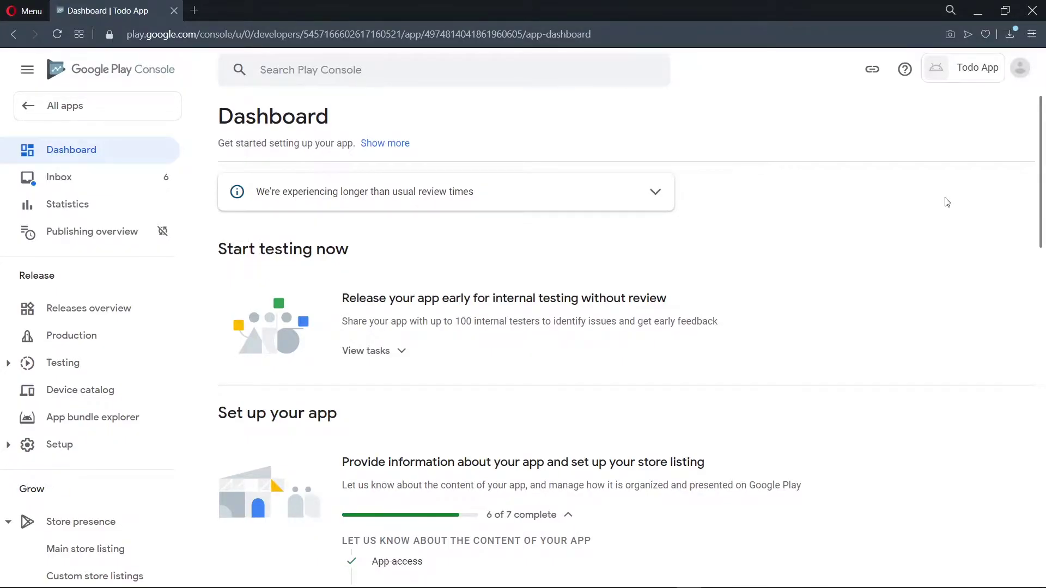
- Open the Main store listing setup and scroll to the App icon's 512 × 512 PNG/JPEG requirement
scroll(948, 202, "down", 5)
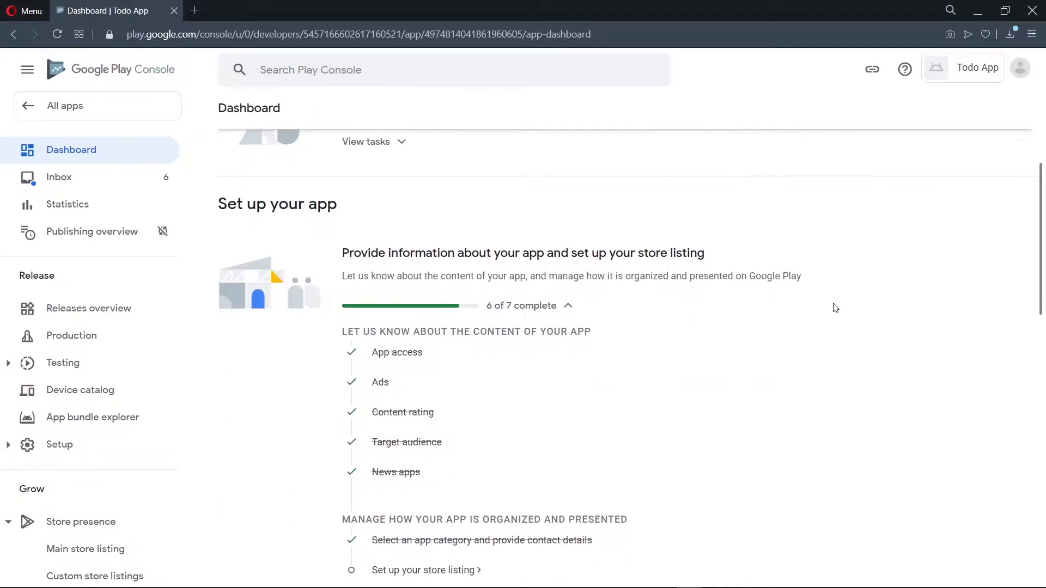
left_click(452, 520)
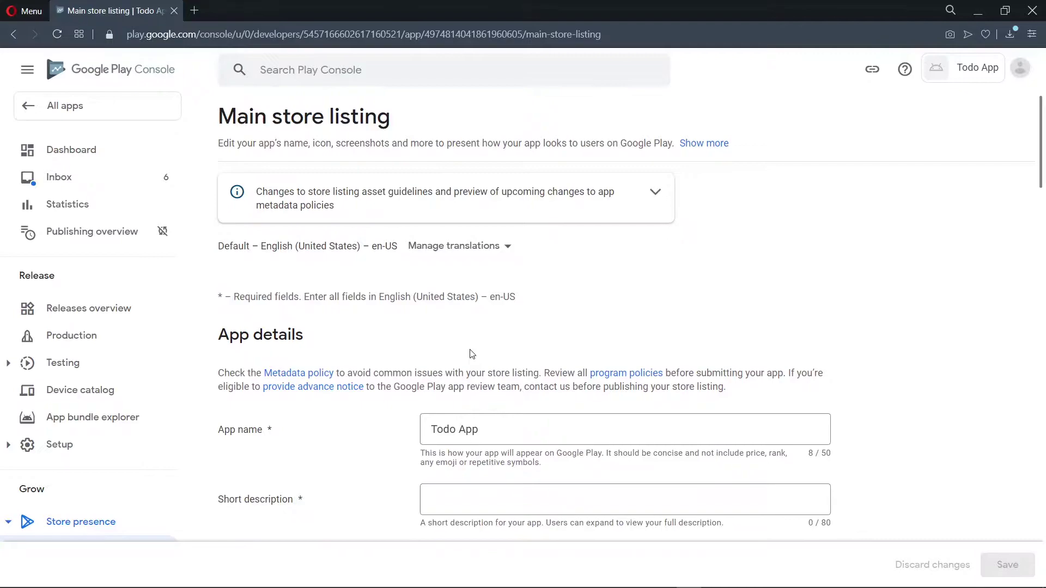
scroll(472, 354, "down", 12)
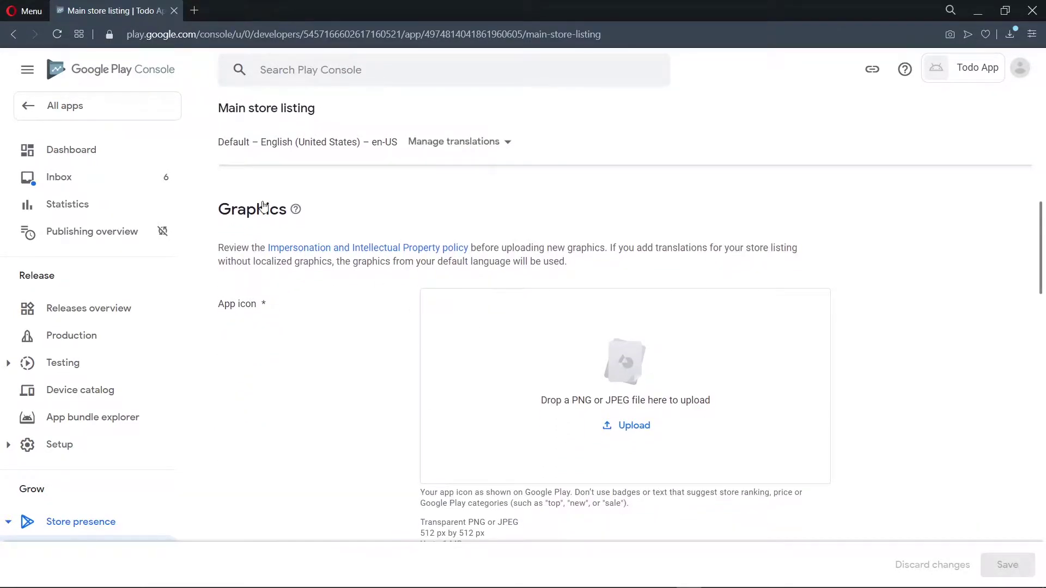
scroll(265, 347, "down", 1)
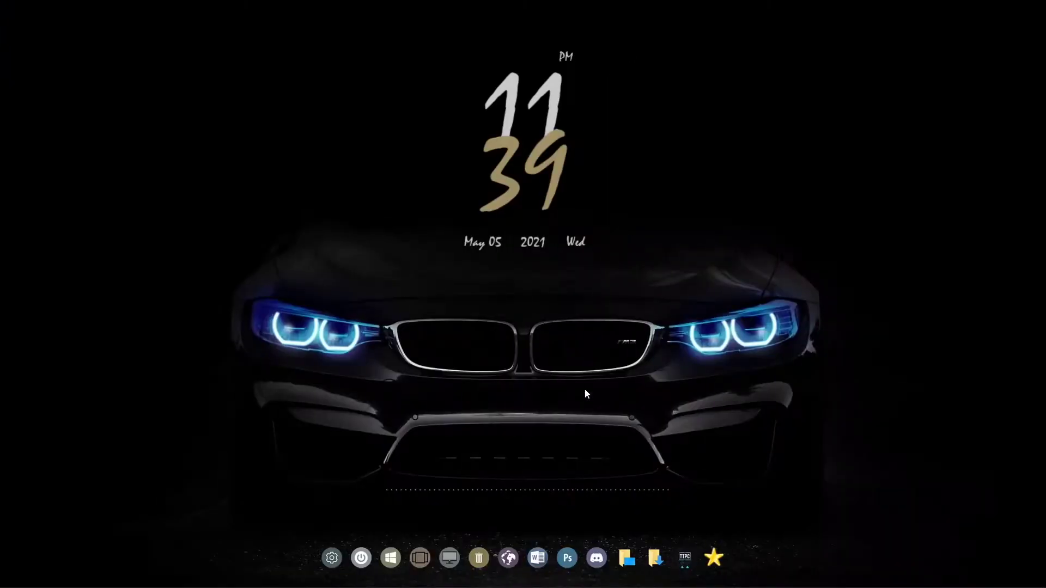
key("alt+Tab")
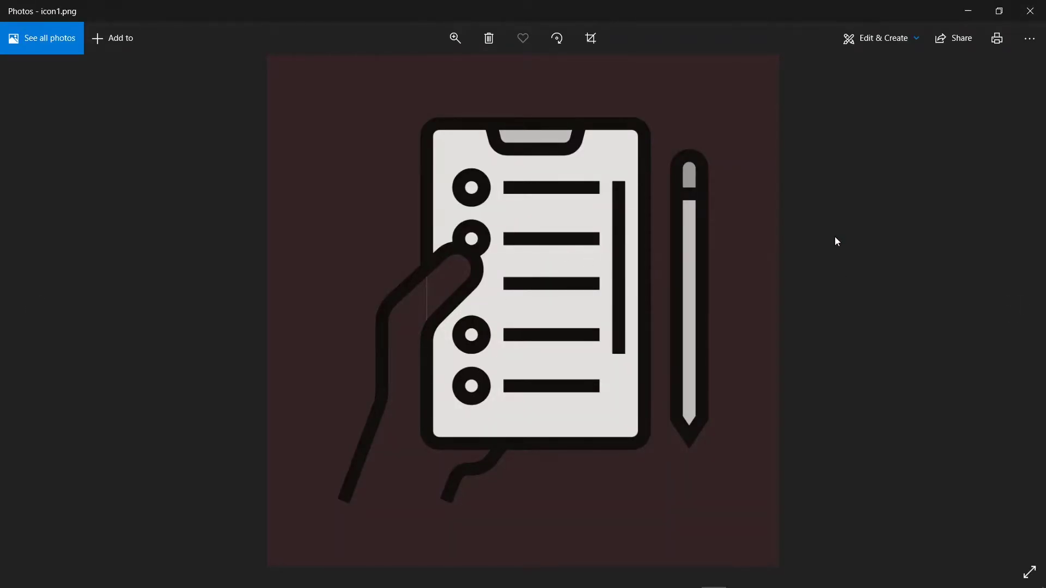
- Check icon1.png's file info in Photos (1024 × 1024), then return to Canva in Firefox
left_click(1029, 38)
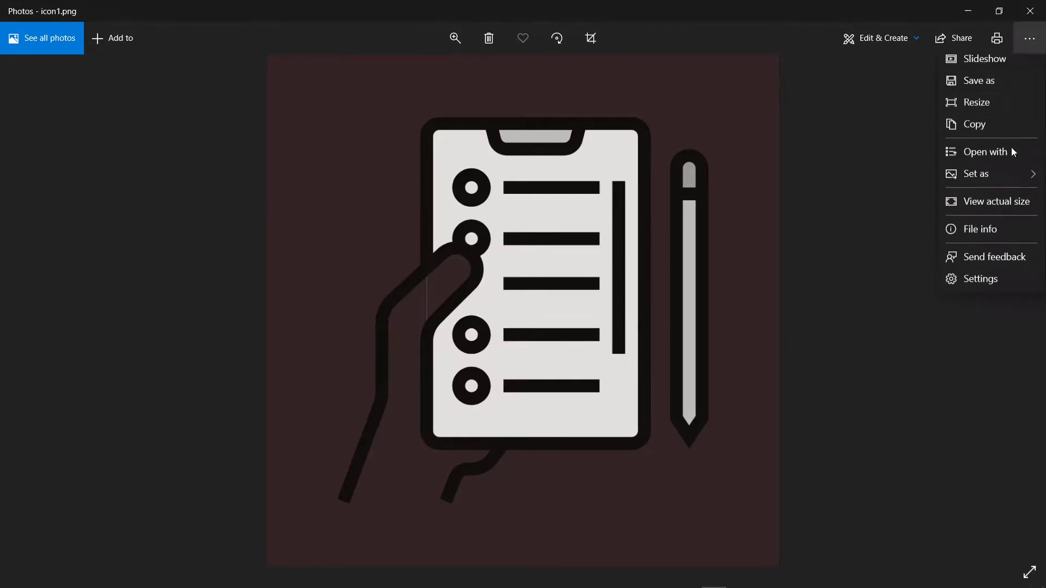
left_click(1007, 237)
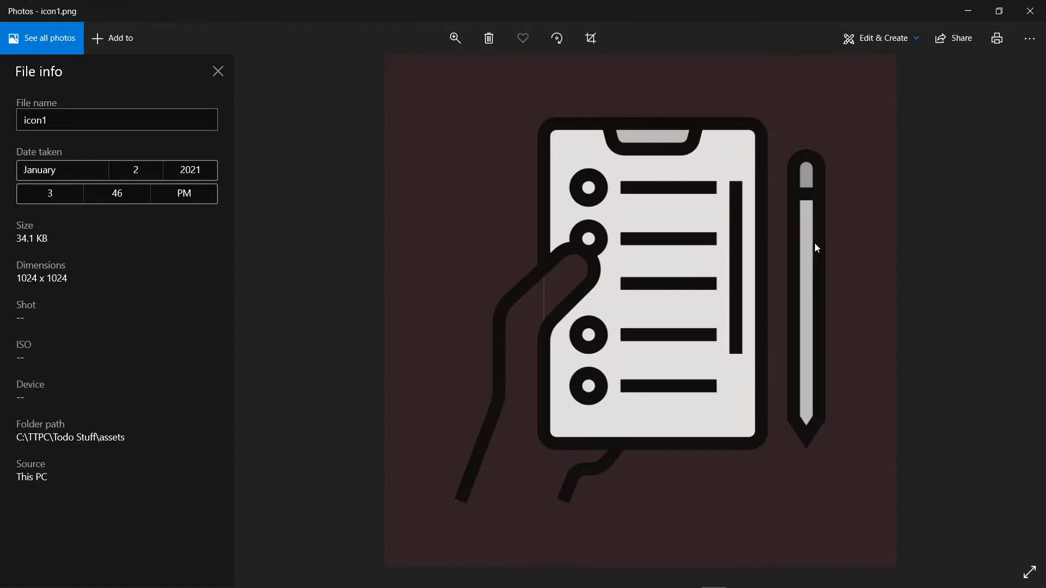
left_click(969, 11)
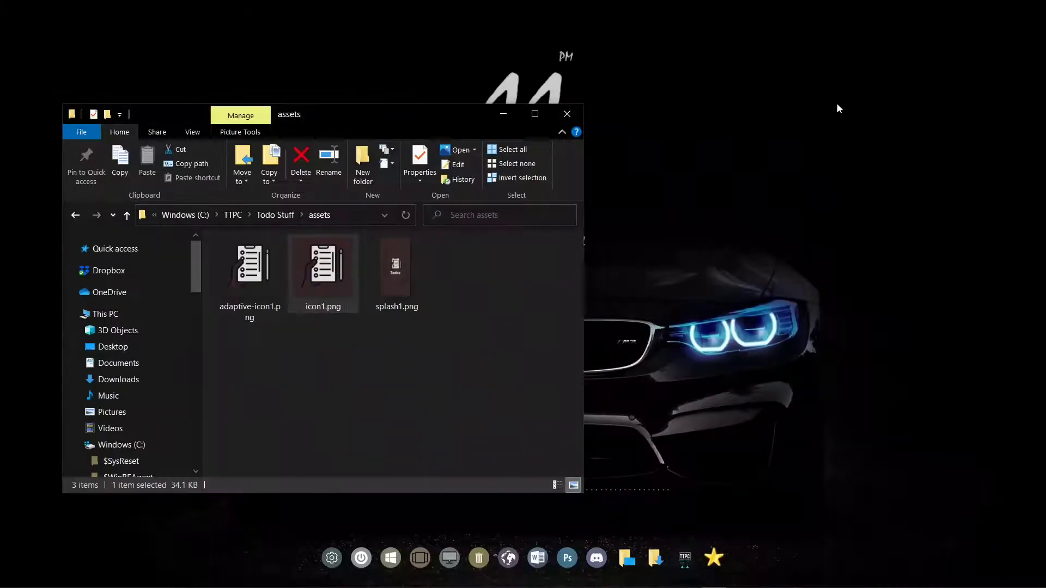
left_click(640, 577)
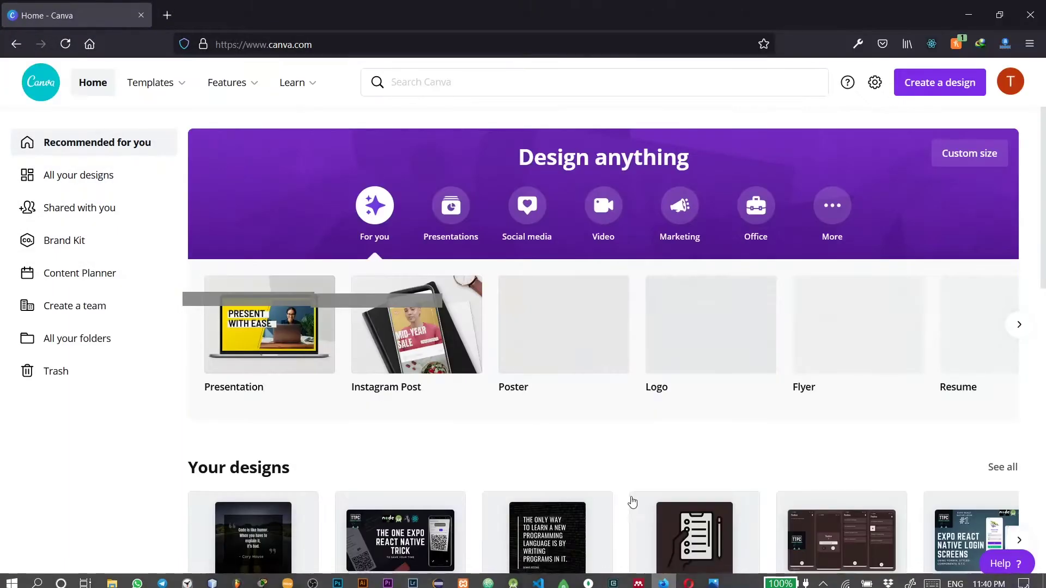
- Start a custom-size Canva design with width 512 and height 512 px
left_click(904, 88)
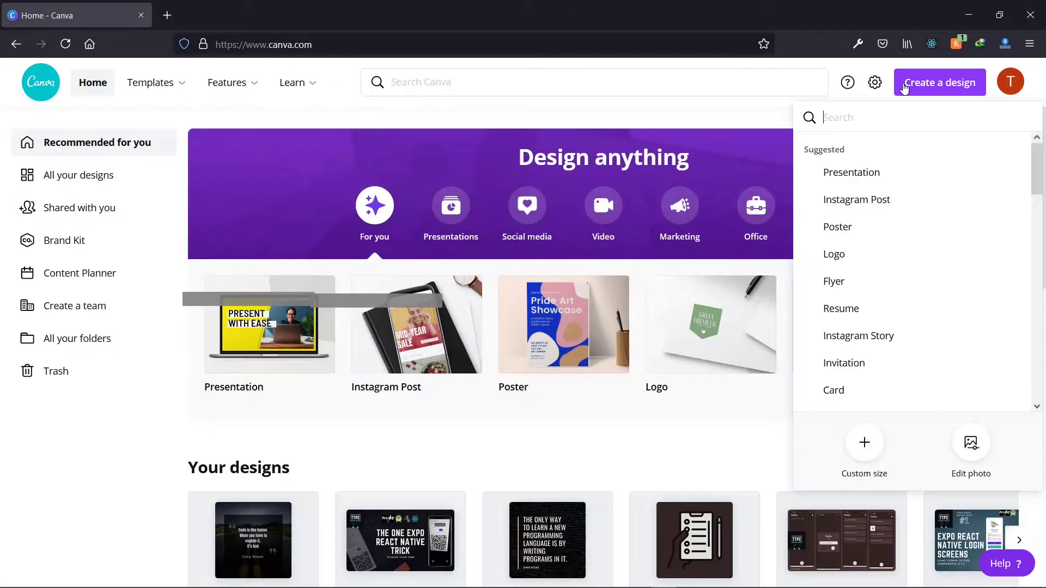
left_click(861, 456)
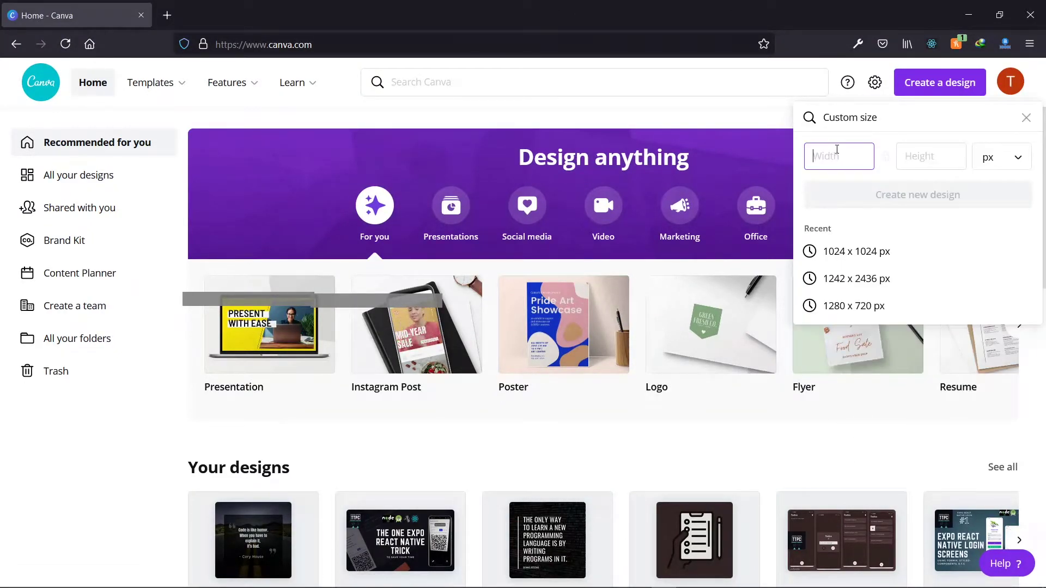
type("512")
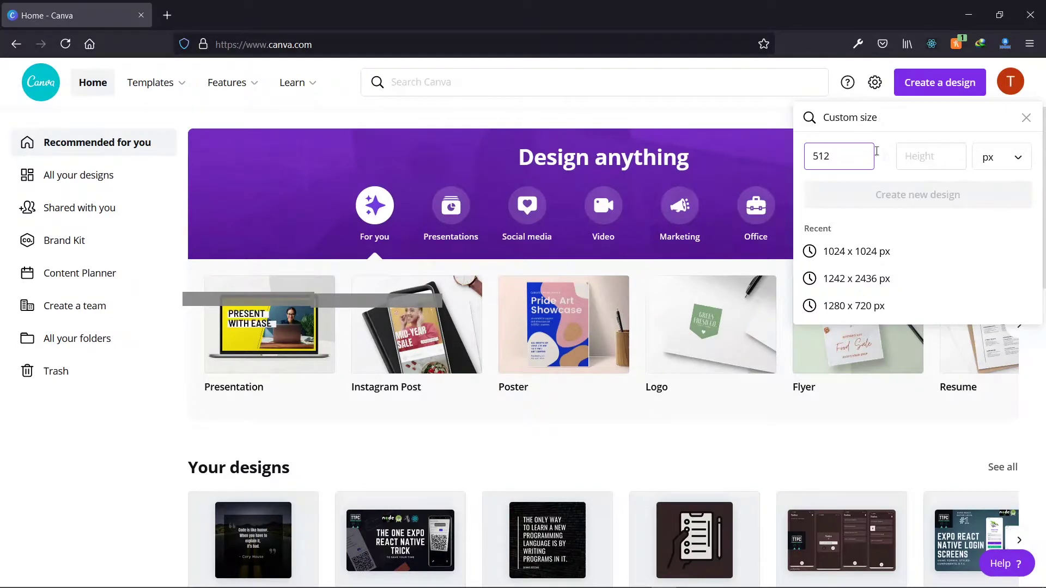
left_click(910, 156)
type("512")
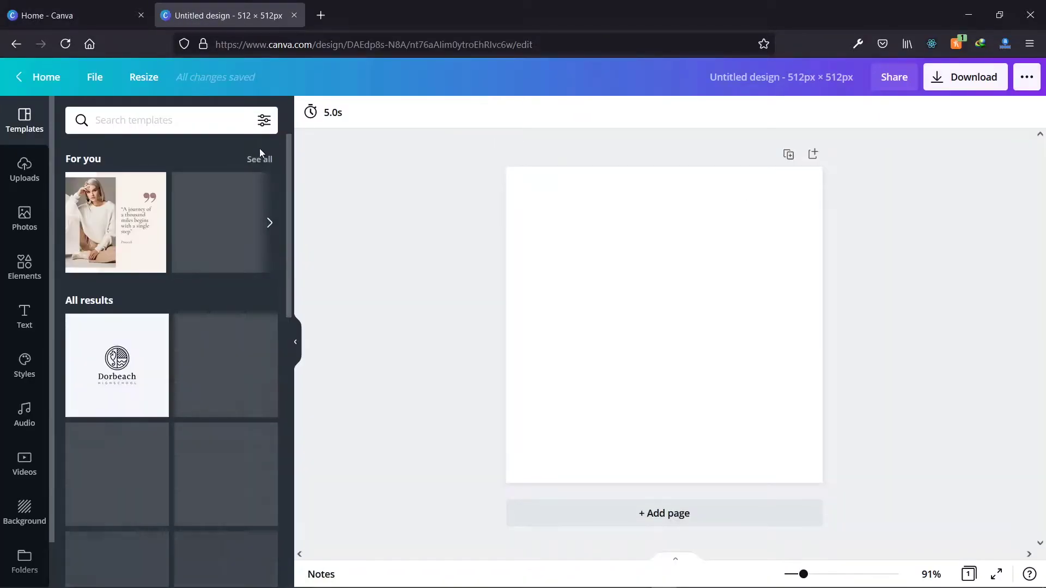
- Upload icon1.png into Canva's Uploads by dragging it from the assets folder
left_click(21, 165)
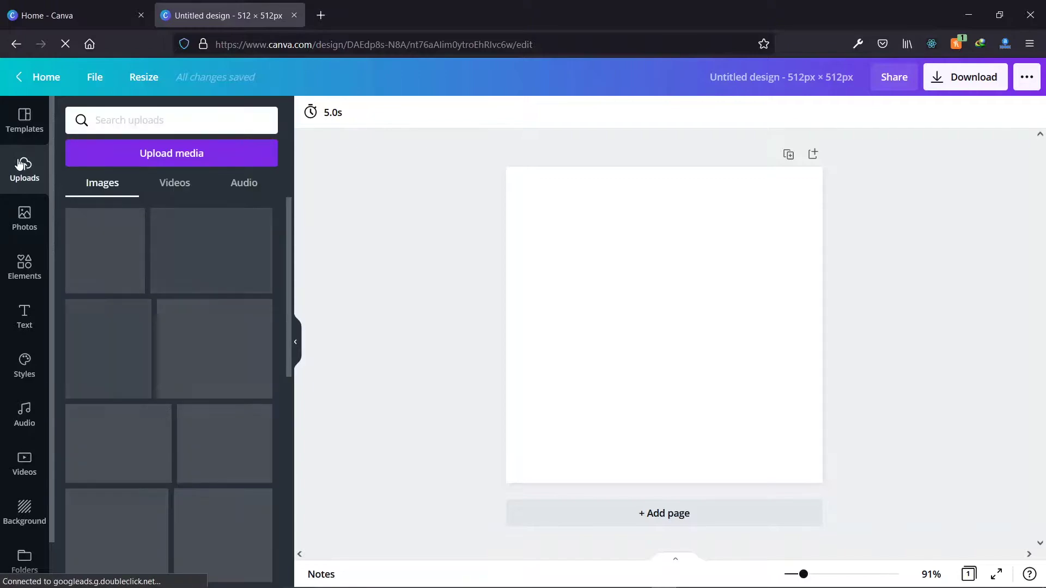
left_click(146, 155)
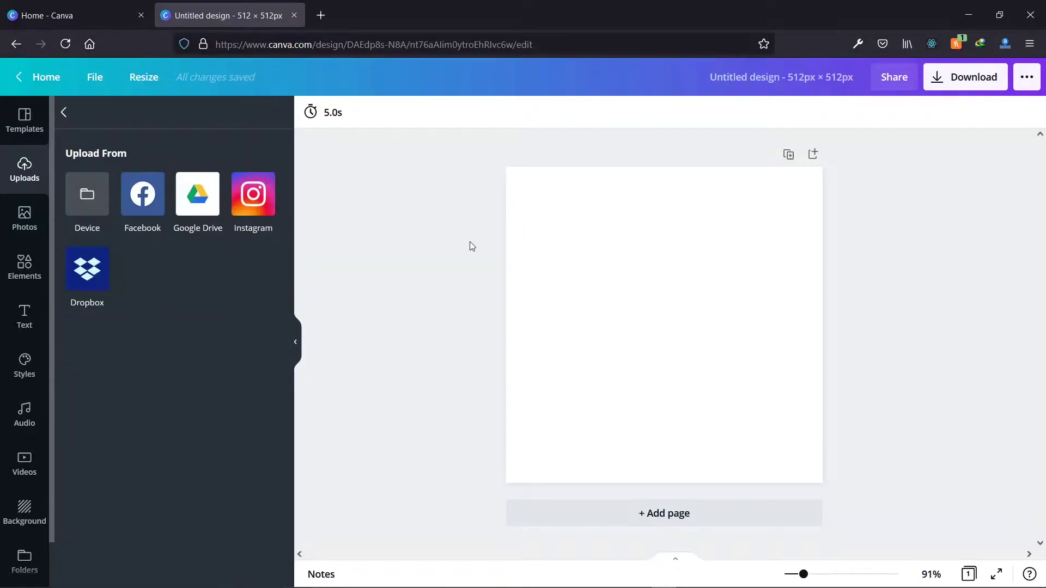
key("alt+Tab")
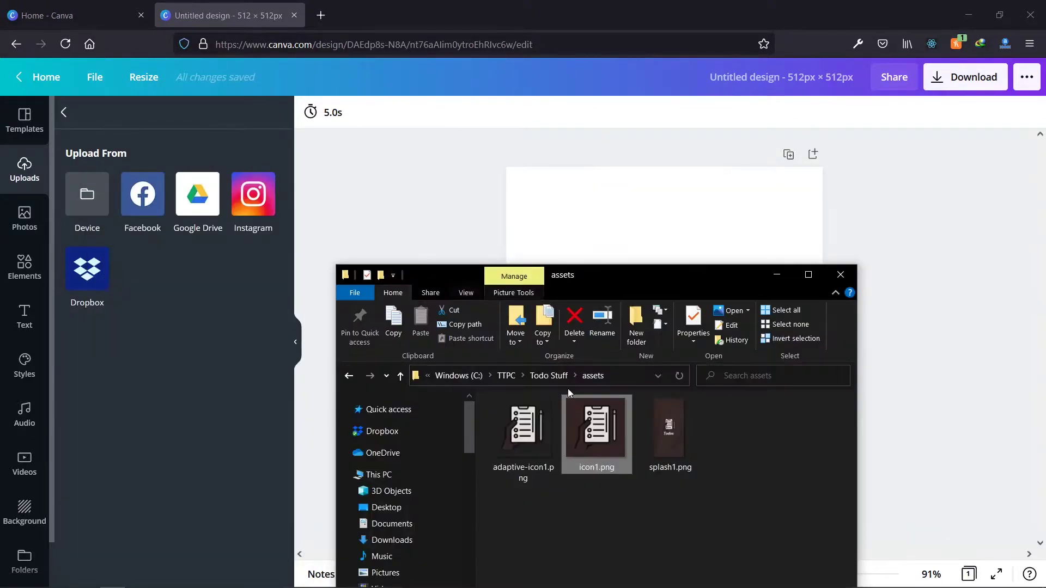
left_click_drag(577, 415, 134, 237)
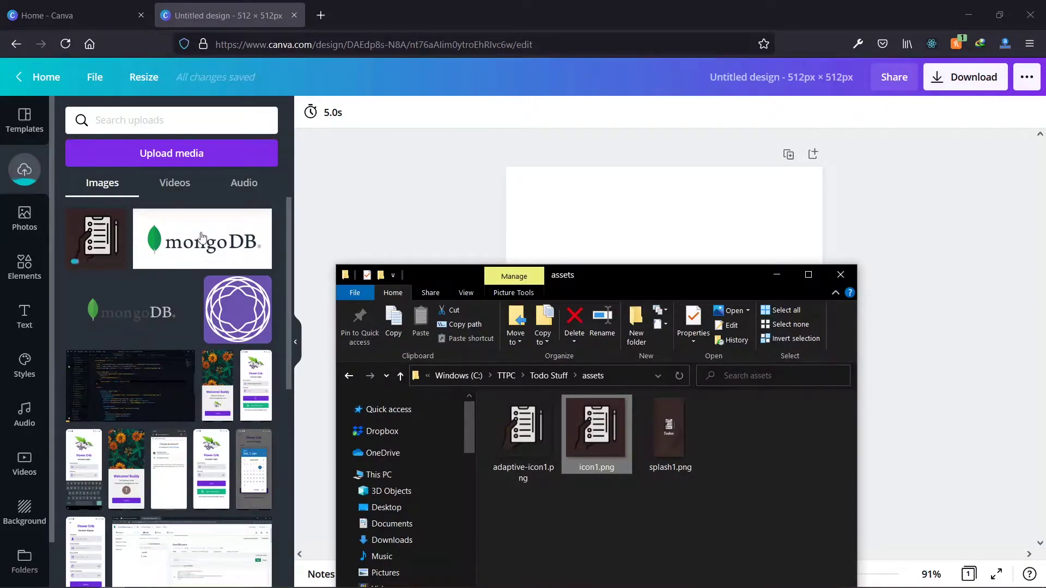
left_click(777, 276)
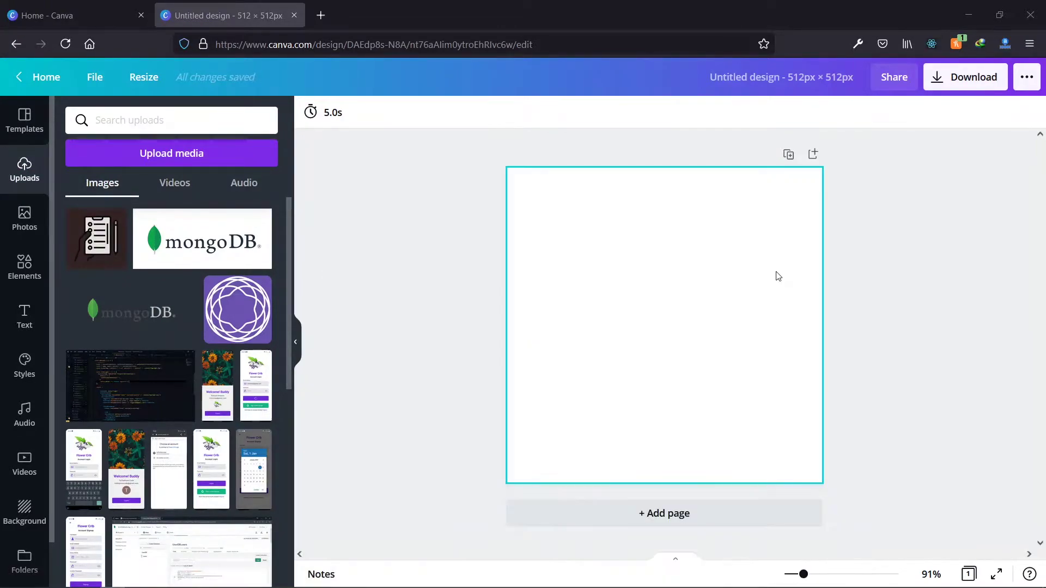
- Add the uploaded icon to the page and enlarge it to fill the whole 512 × 512 canvas
left_click(106, 257)
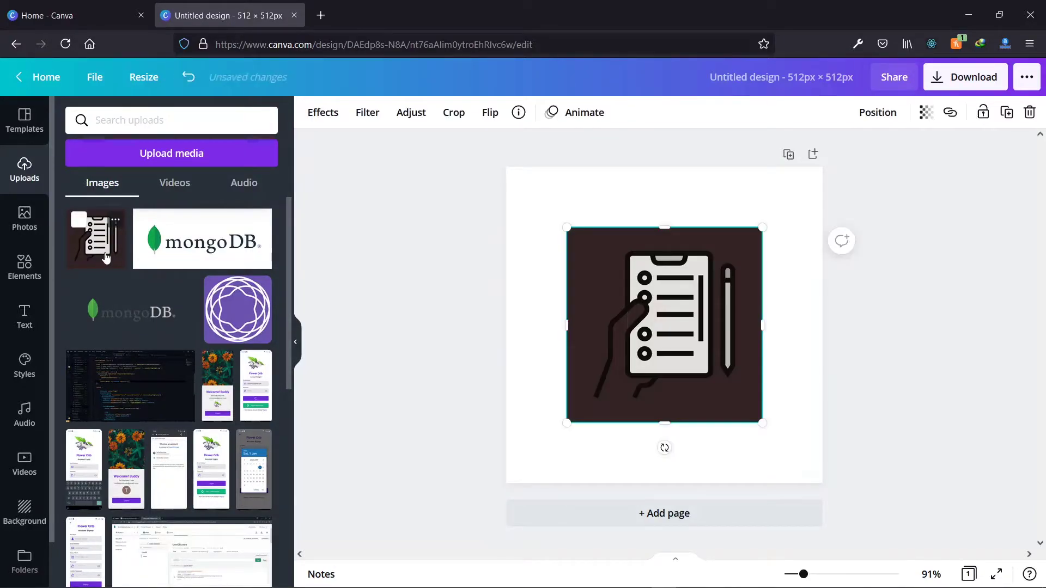
mouse_move(641, 302)
left_mouse_down()
mouse_move(629, 292)
mouse_move(642, 298)
left_mouse_up()
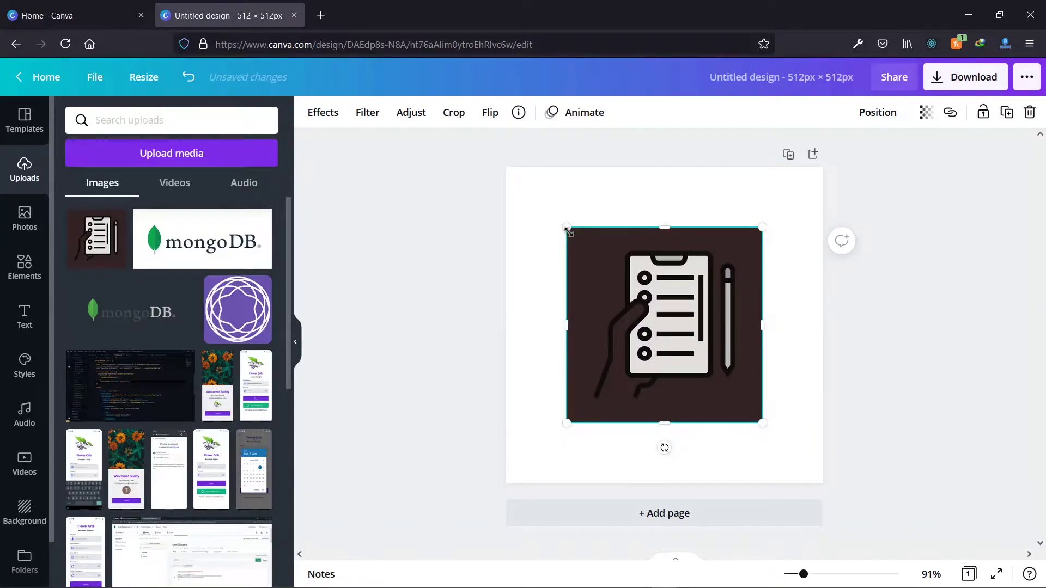
left_click_drag(567, 227, 507, 167)
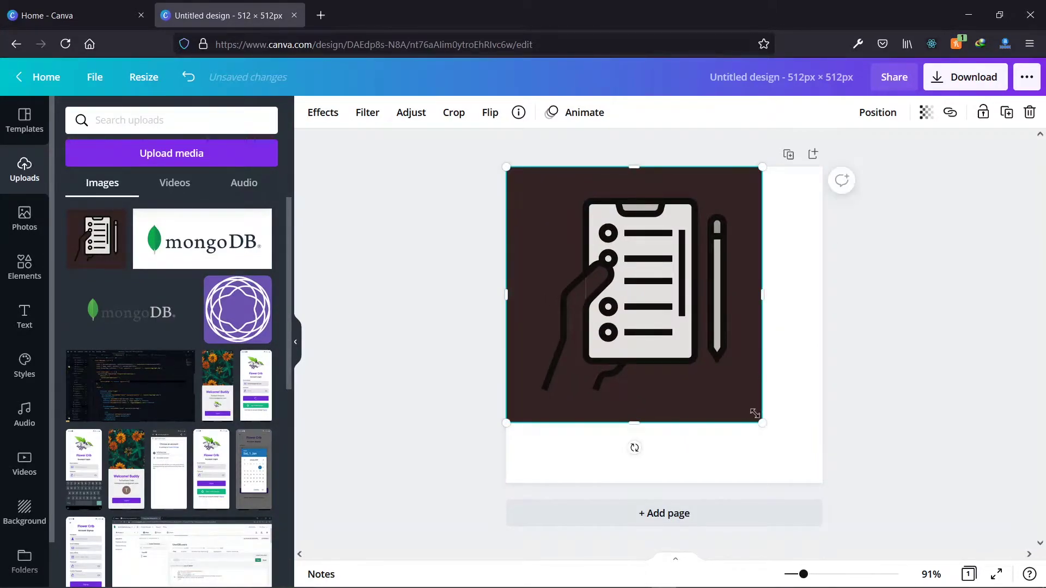
left_click_drag(761, 421, 823, 483)
left_click(944, 439)
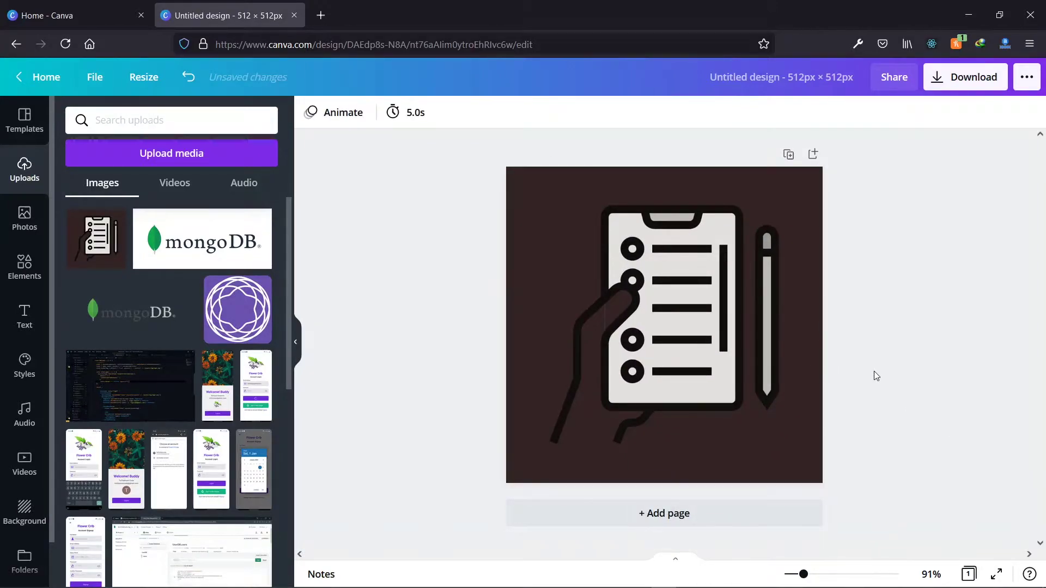
- Download the icon design as PNG, saving Untitled design.png, and dismiss the saved message
left_click(963, 89)
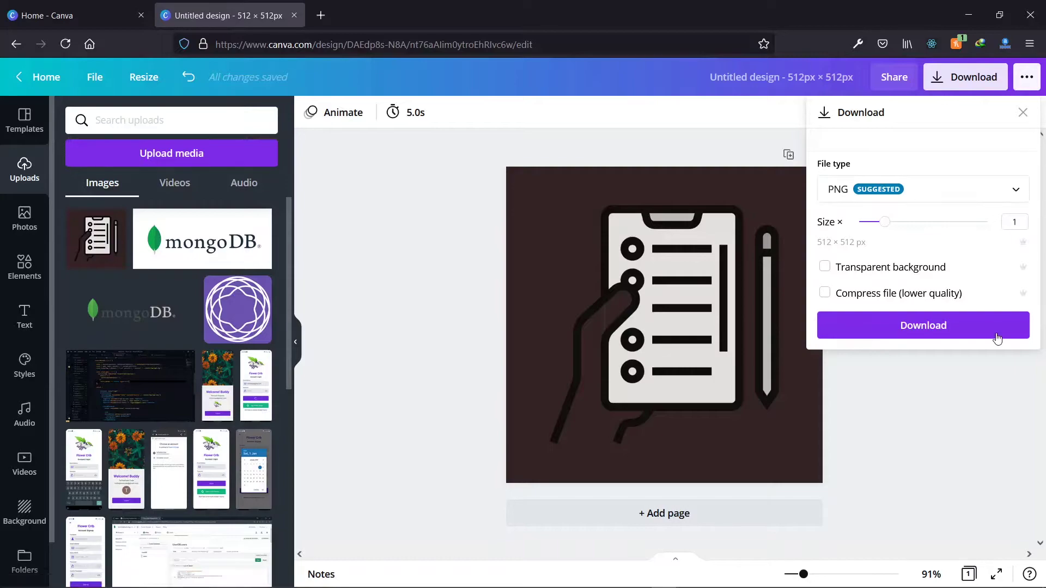
left_click(947, 338)
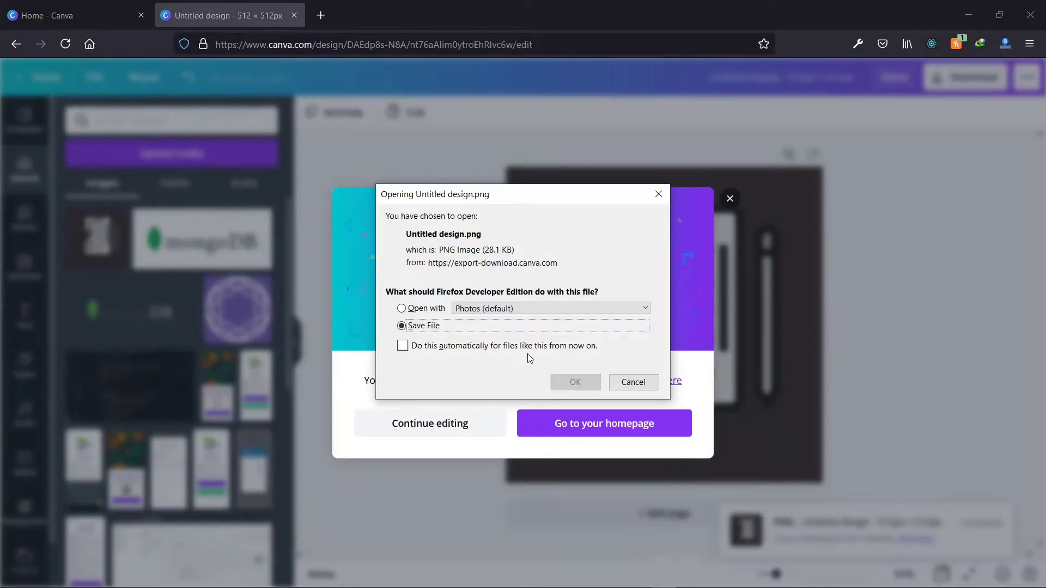
left_click(575, 383)
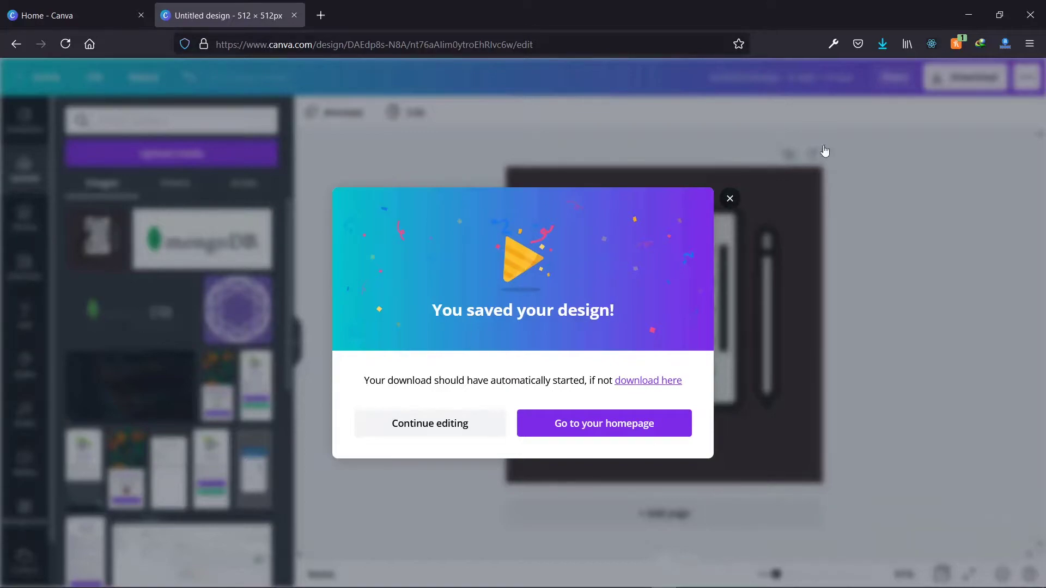
left_click(731, 198)
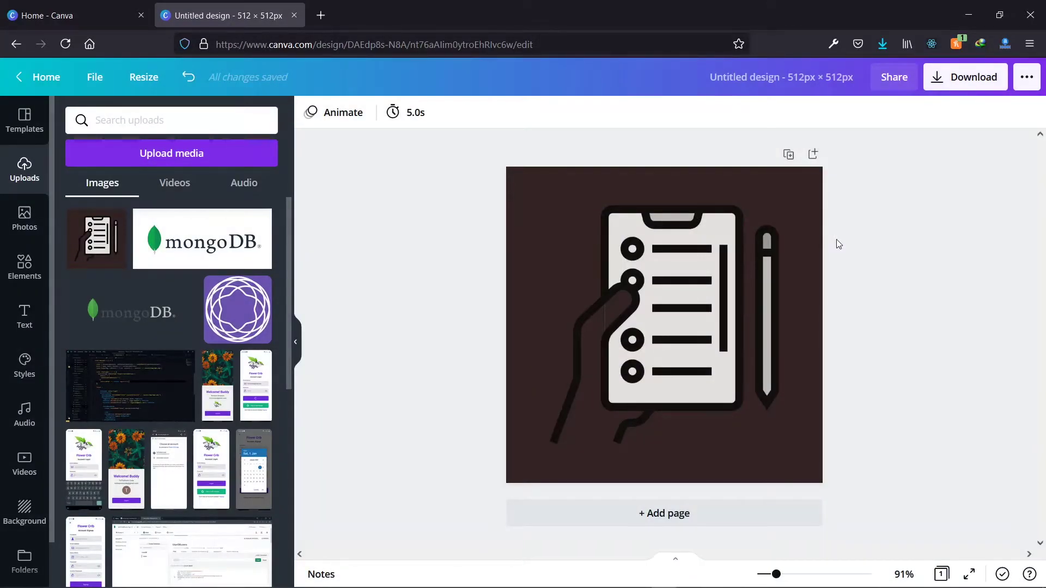
key("alt+Tab")
- Scroll to the Feature graphic box to check its 1,024 × 500 px PNG/JPEG requirement
scroll(763, 326, "down", 5)
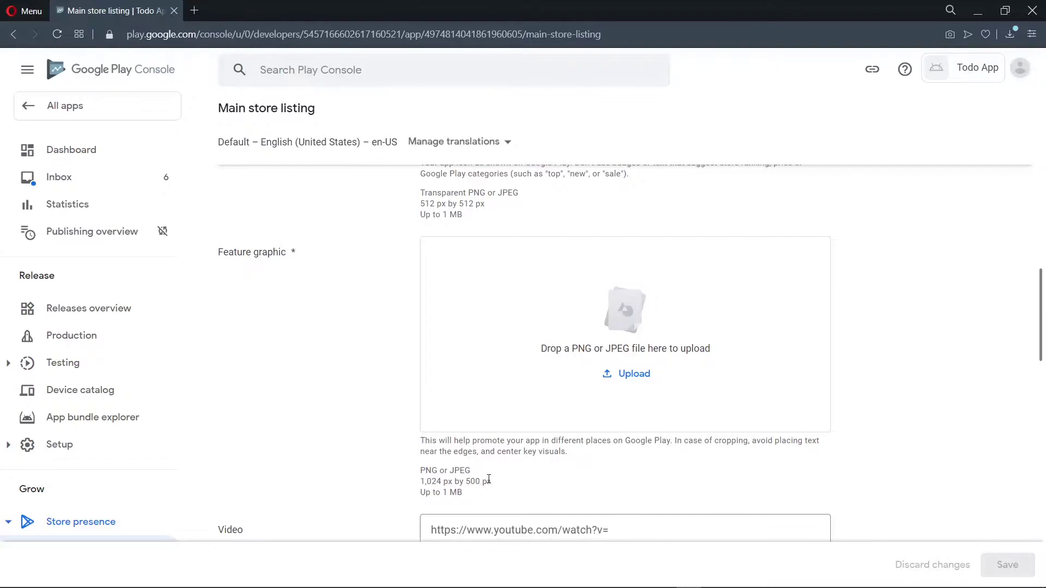
key("alt+Tab")
key("alt+Tab")
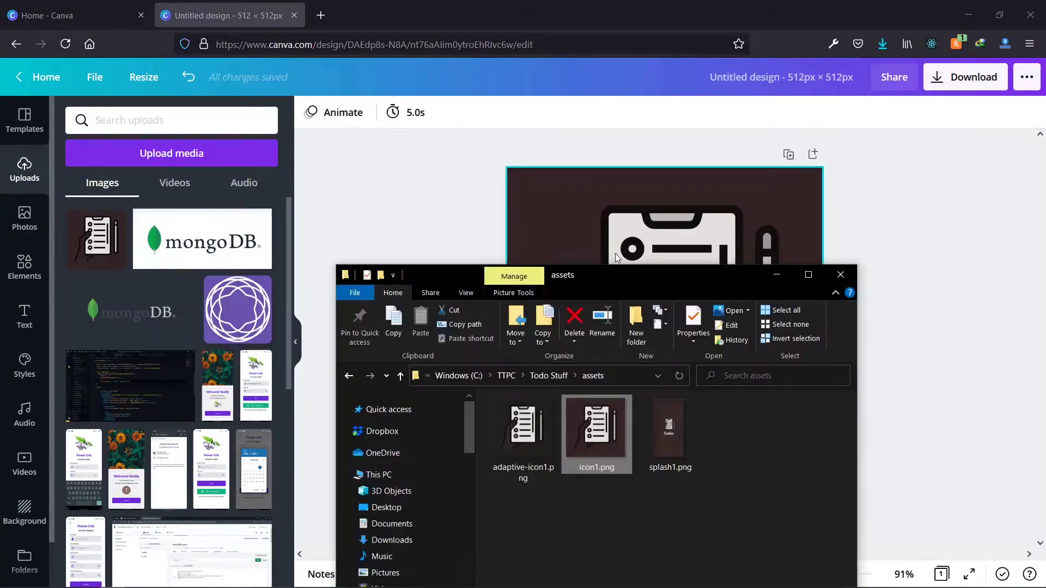
- View Thumb Shots.png from the Todo Stuff > Shots folder in Photos, then minimise Photos
left_click(570, 294)
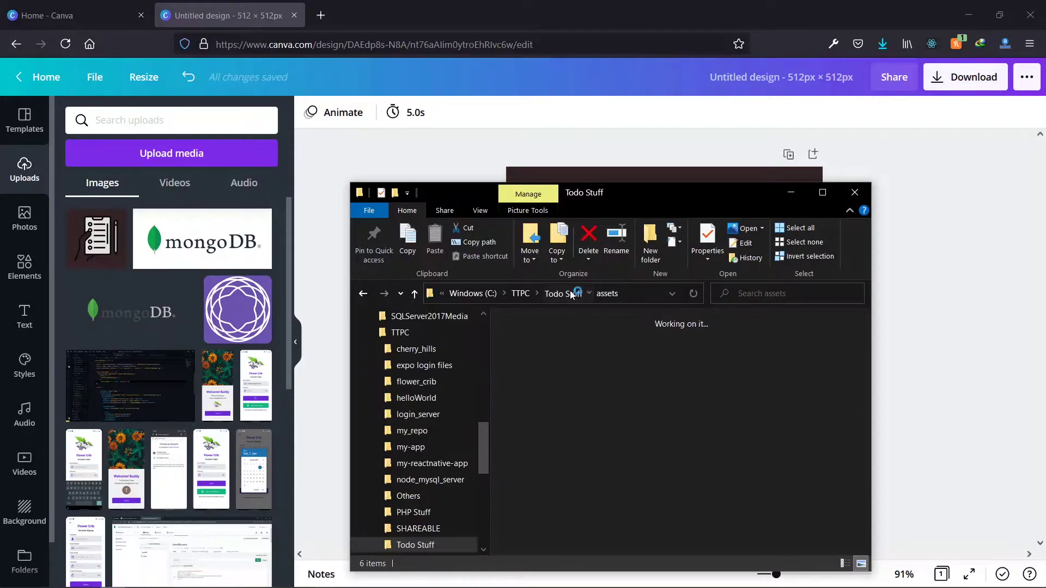
double_click(672, 359)
left_click(550, 470)
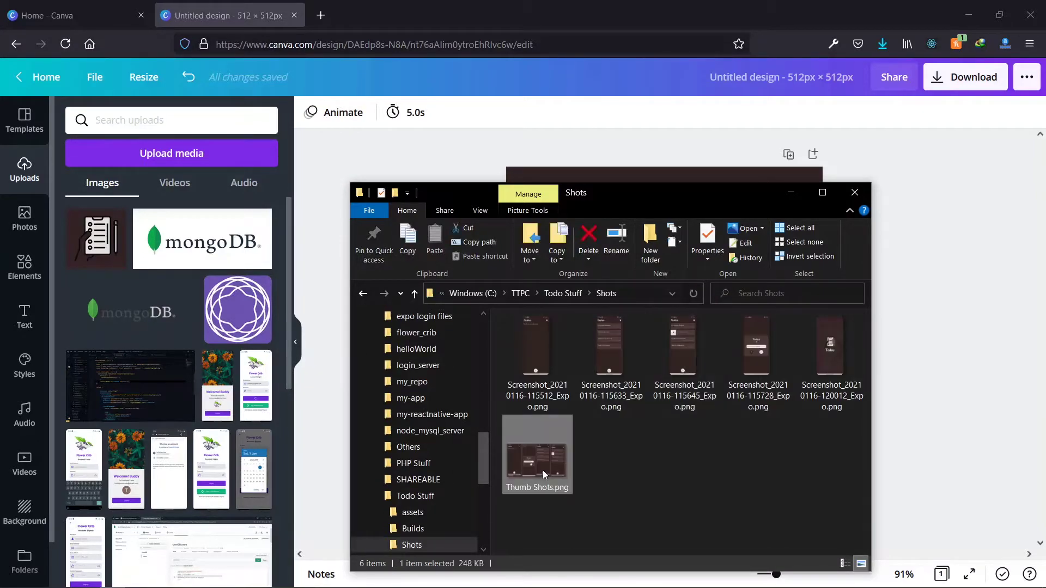
double_click(543, 470)
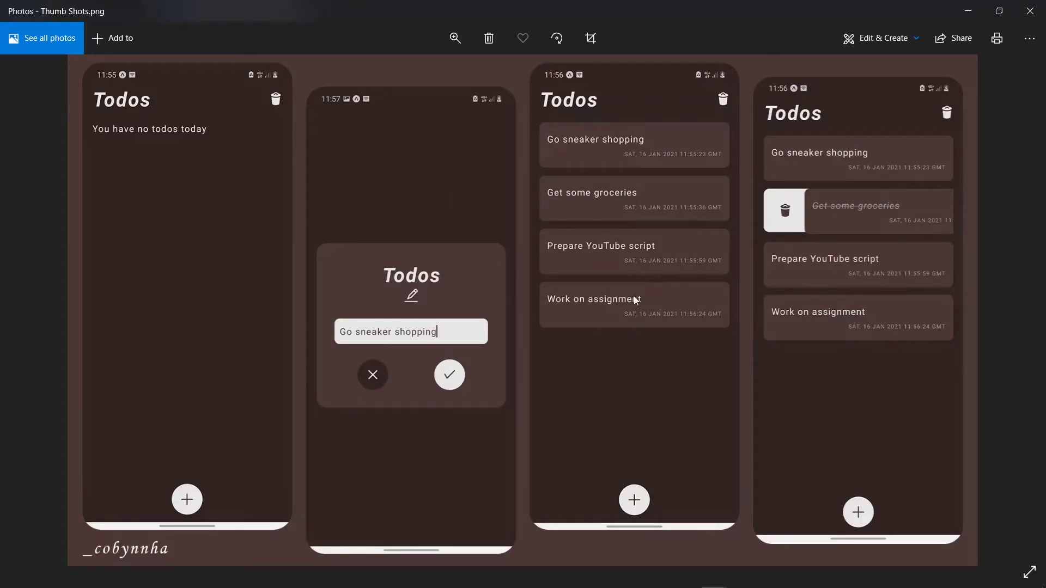
left_click(967, 11)
- Create a new custom Canva design with width 1024 and height 500 px
left_click(789, 193)
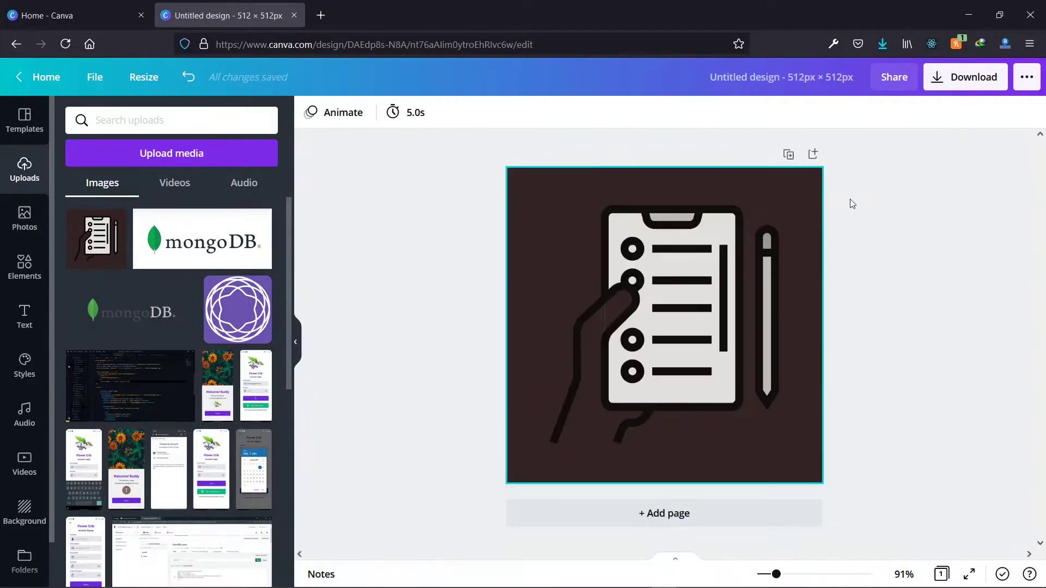
left_click(76, 11)
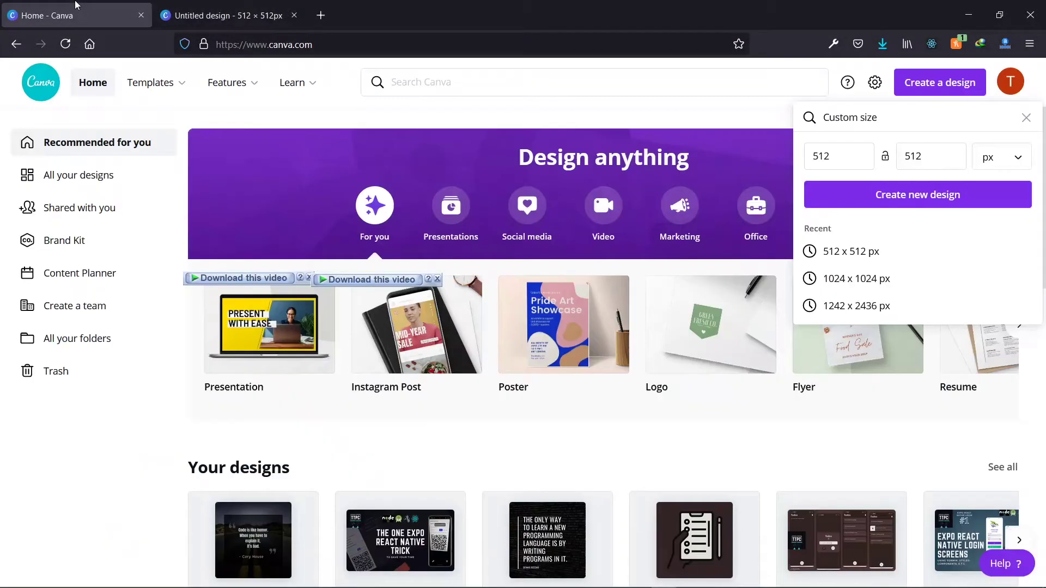
left_click(840, 166)
key("BackSpace")
key("BackSpace")
key("BackSpace")
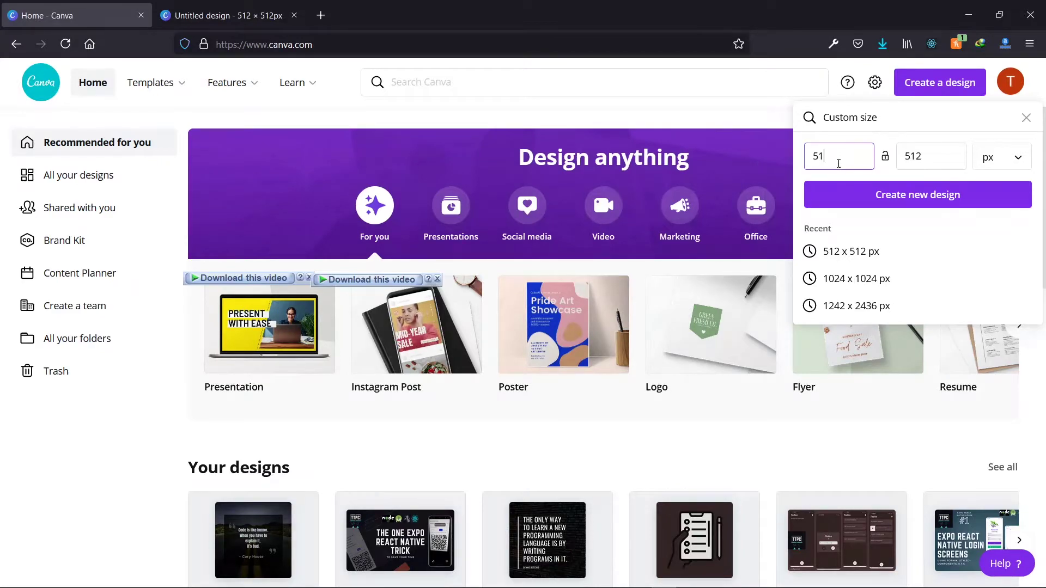
type("1024")
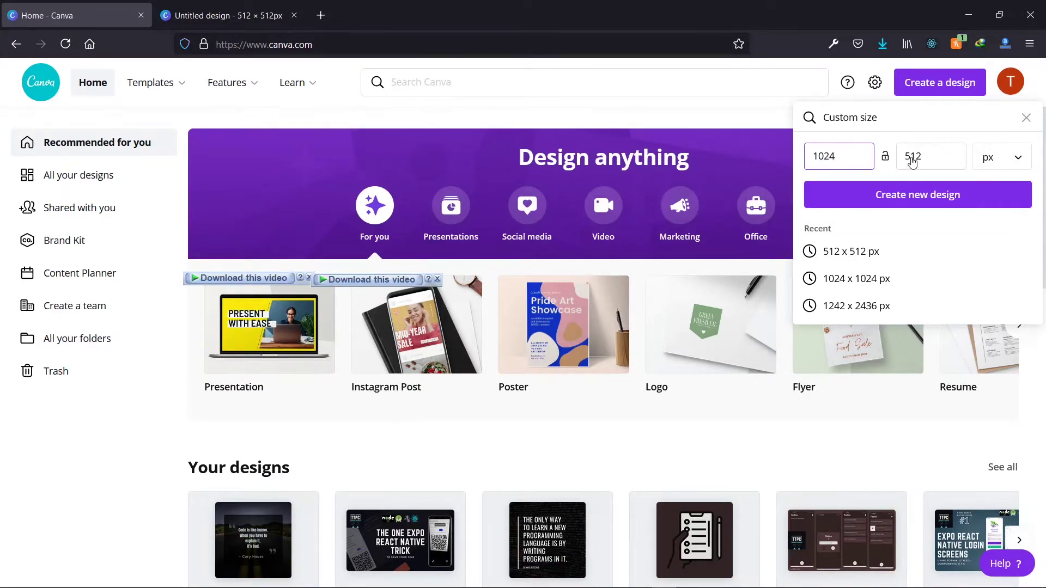
left_click(920, 158)
key("BackSpace")
key("BackSpace")
key("BackSpace")
type("500")
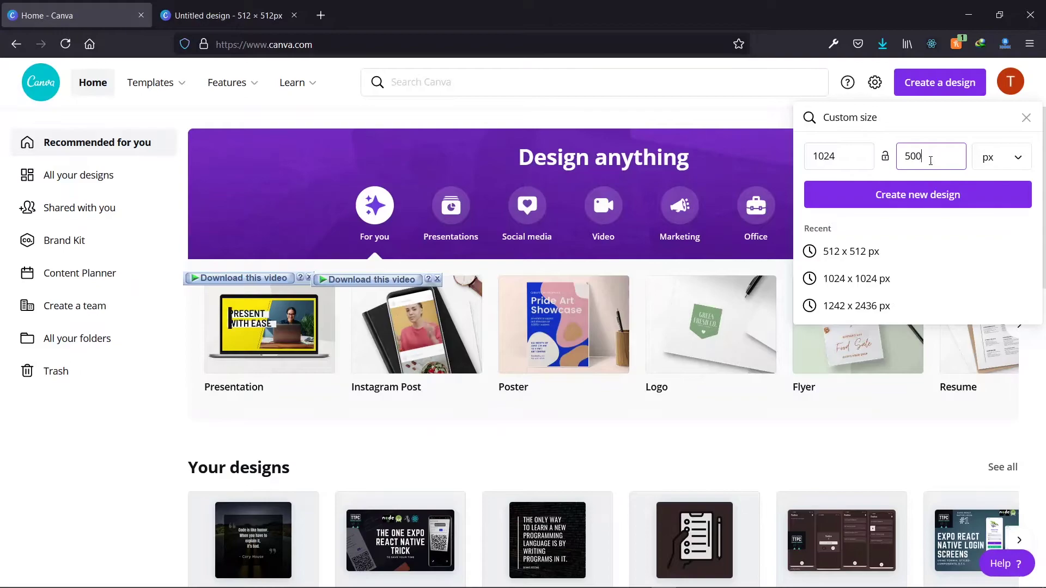
left_click(909, 196)
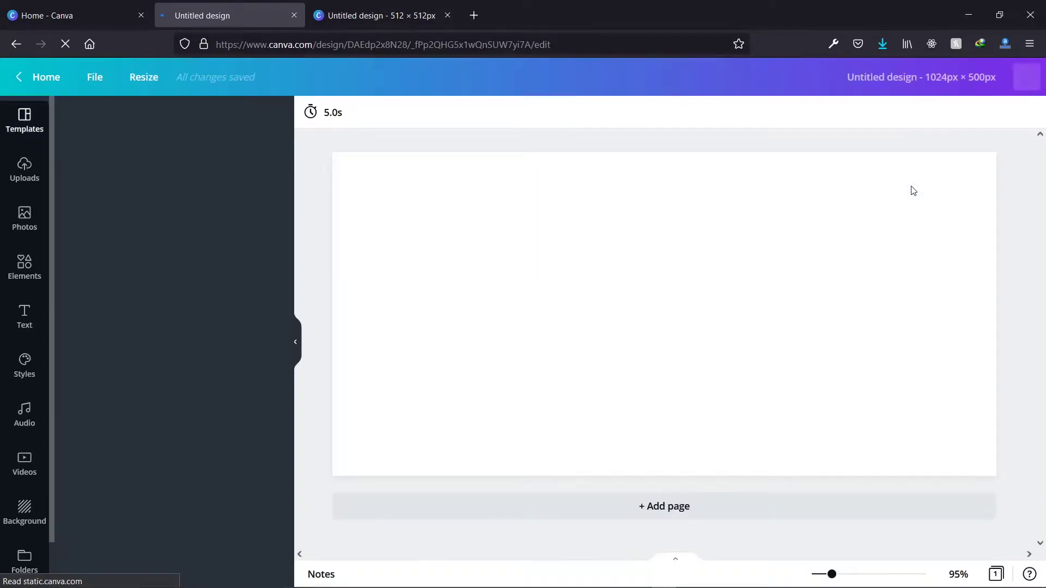
- Upload Thumb Shots.png into Canva's Uploads by dragging it from the Shots folder
left_click(22, 168)
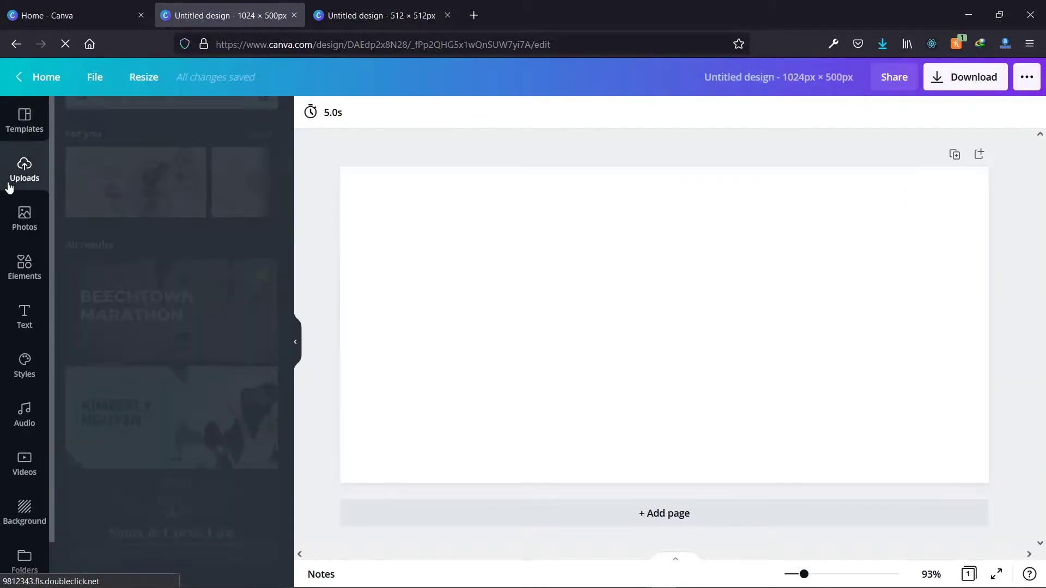
key("alt+Tab")
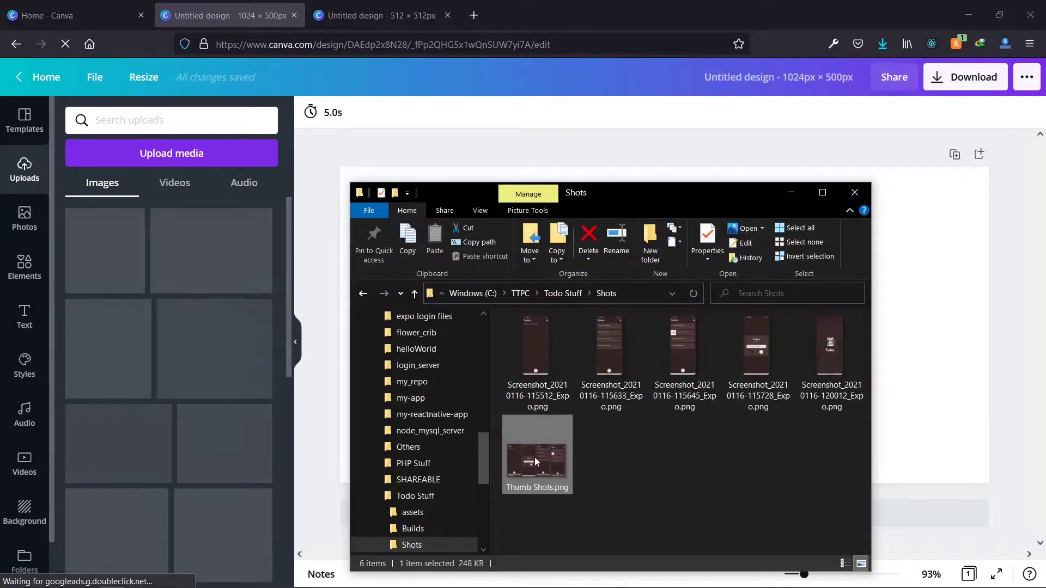
left_click_drag(535, 457, 405, 192)
left_click(791, 192)
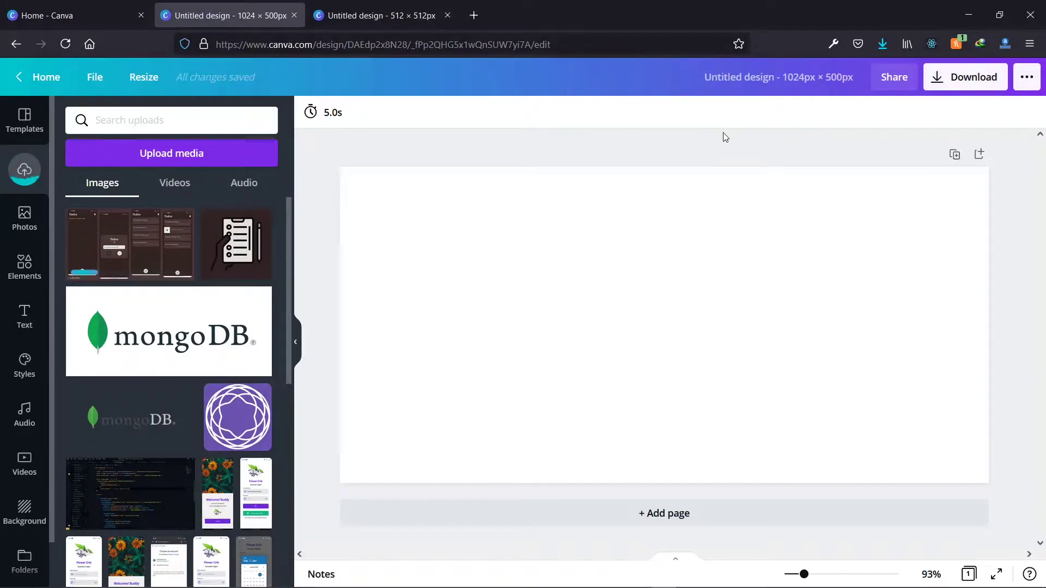
- Place the Todos screenshot on the page, enlarge it to full height and shift it right
left_click_drag(144, 244, 526, 257)
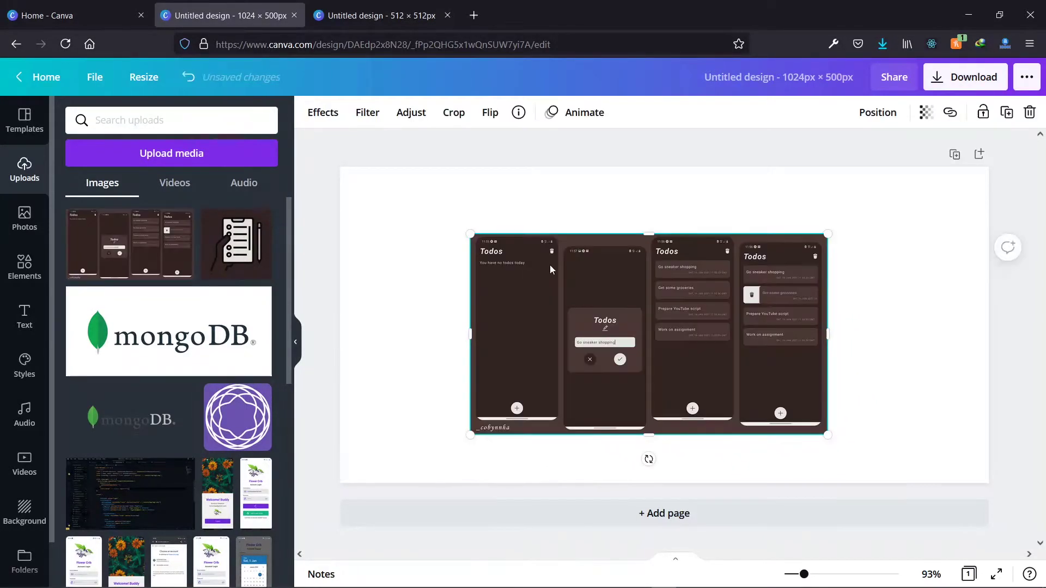
left_click_drag(434, 205, 365, 146)
left_click_drag(589, 435, 621, 449)
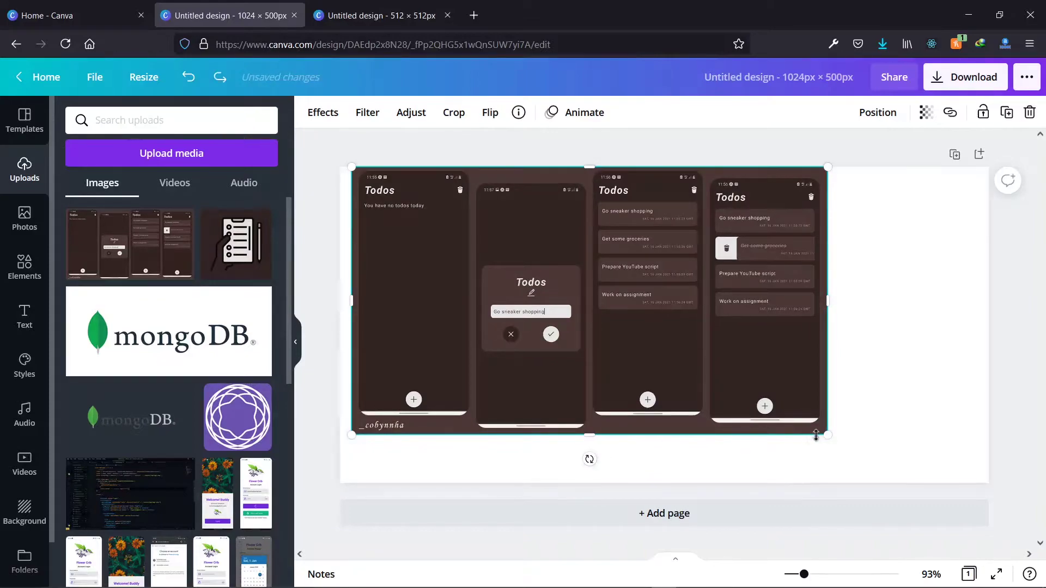
left_click_drag(821, 439, 916, 480)
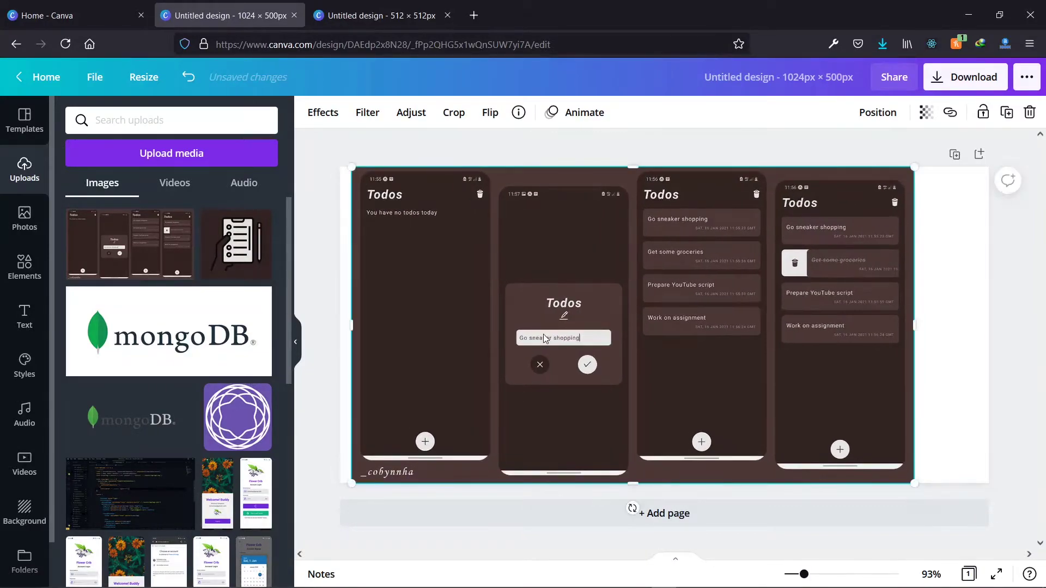
left_click_drag(545, 331, 572, 331)
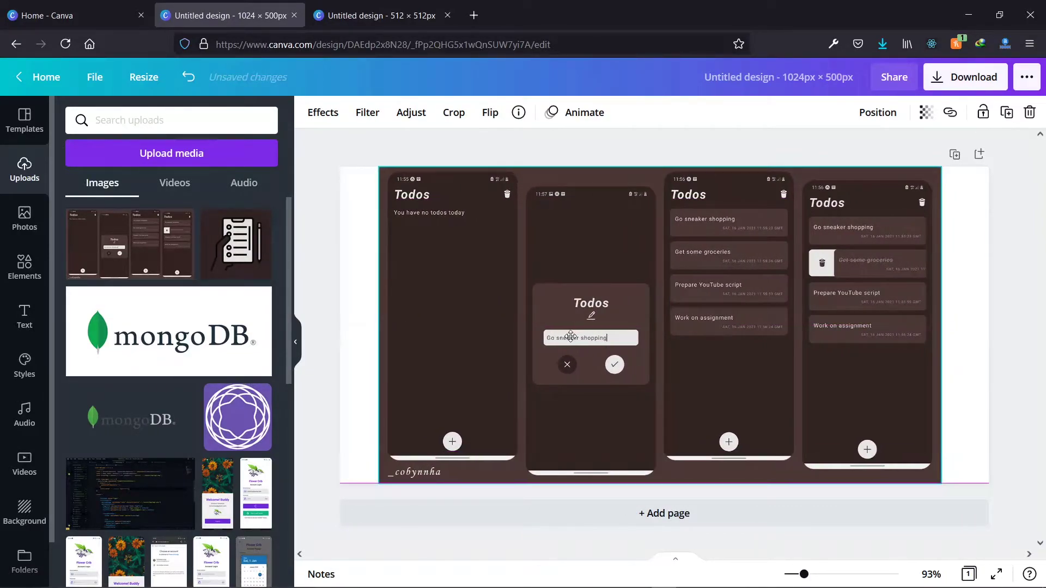
- Change the feature graphic's page background from white to the dark brown Photo Colors swatch
left_click(987, 366)
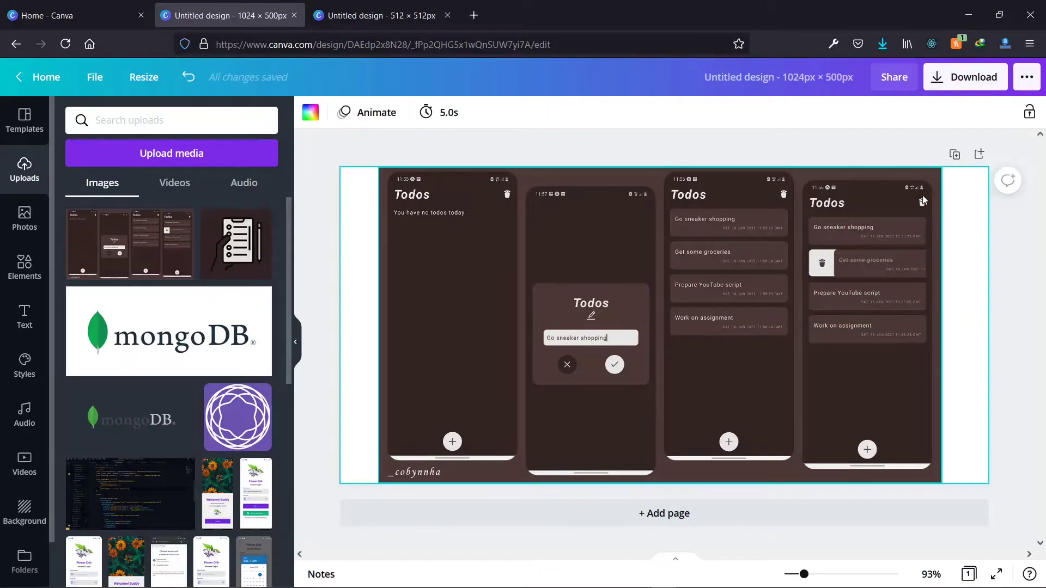
left_click(310, 113)
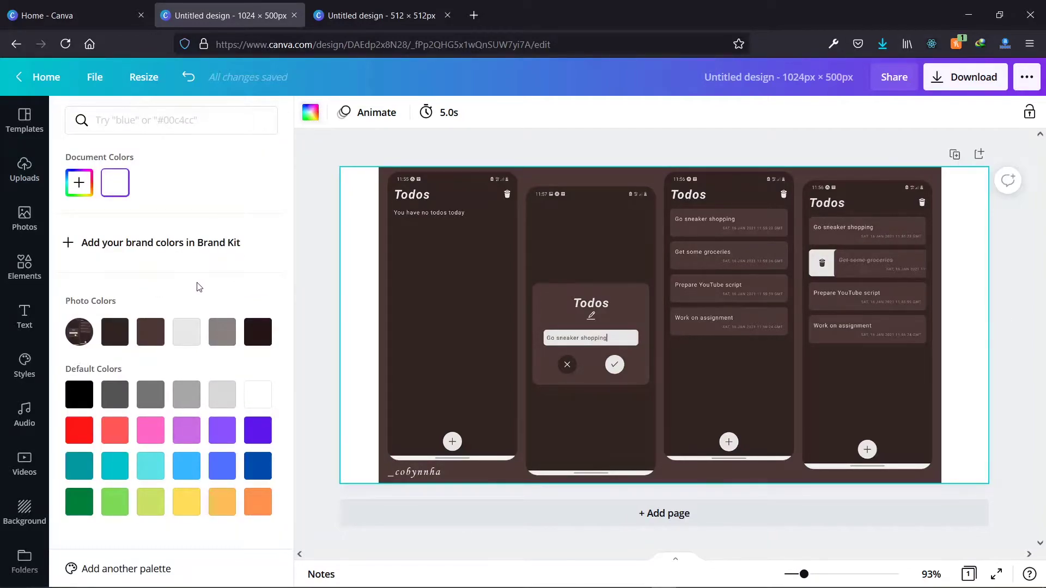
left_click(119, 336)
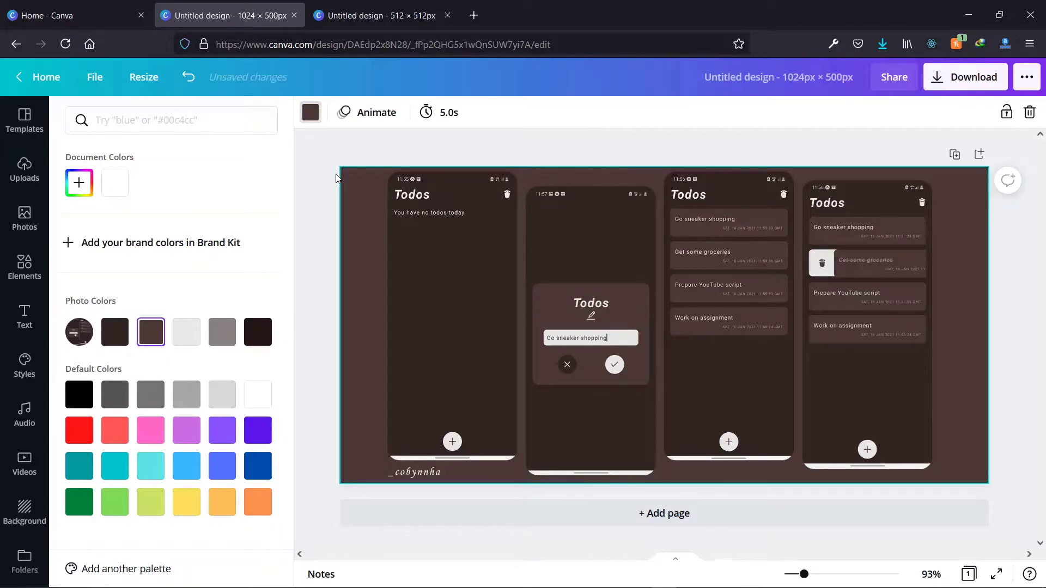
left_click(1027, 378)
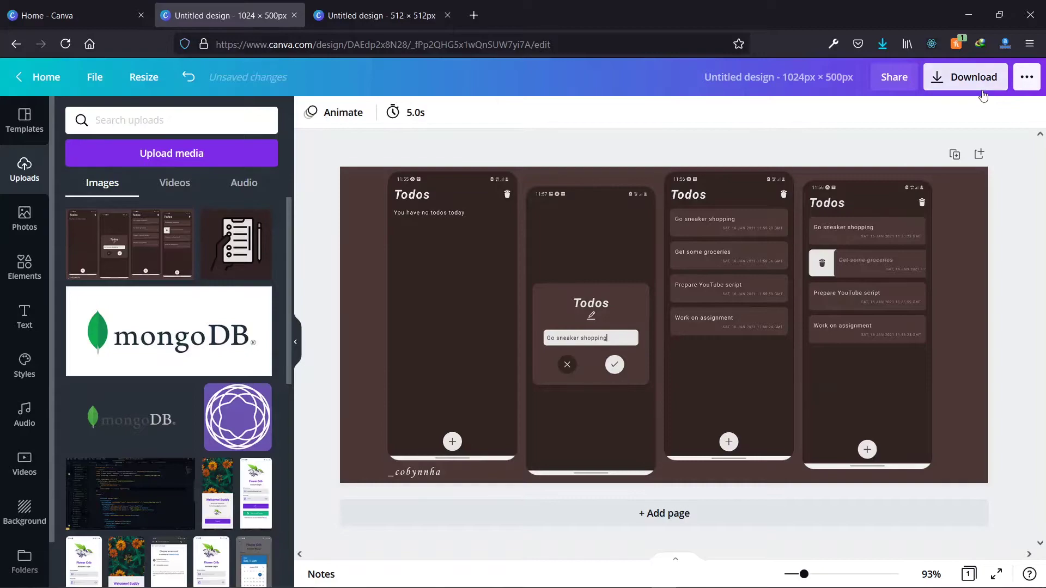
- Download the 1024×500 feature graphic as a PNG and confirm saving Untitled design.png
left_click(975, 76)
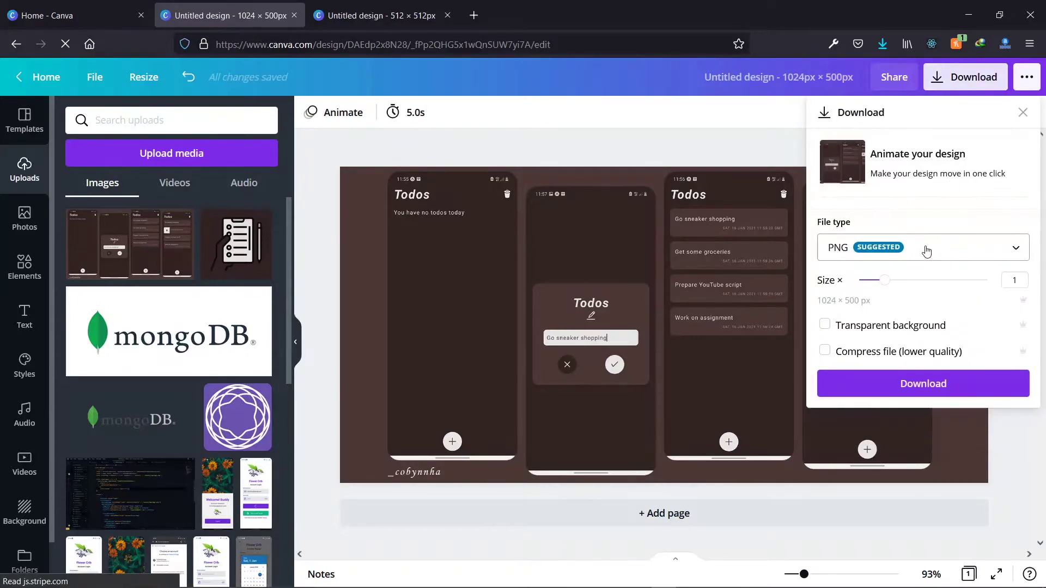
left_click(953, 387)
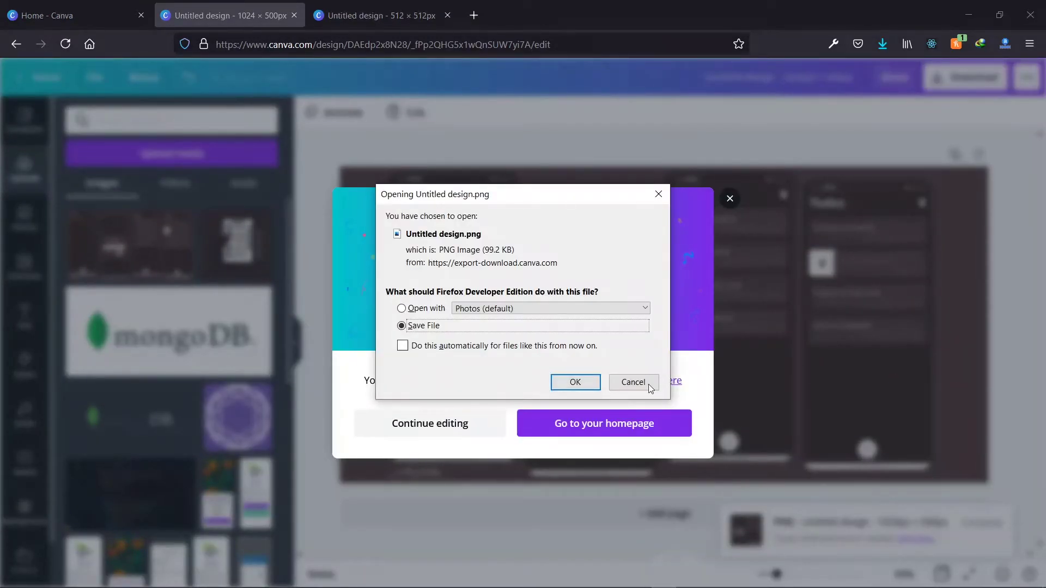
left_click(582, 384)
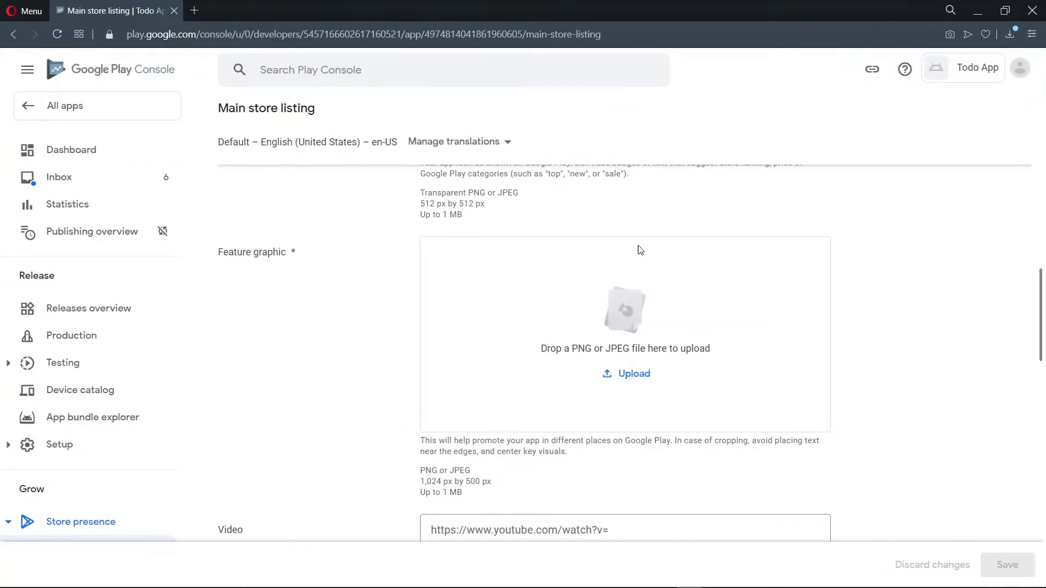
- Scroll to the Phone screenshots requirements (2–8 PNG/JPEG images, 16:9 or 9:16), then return to Canva
scroll(700, 376, "down", 2)
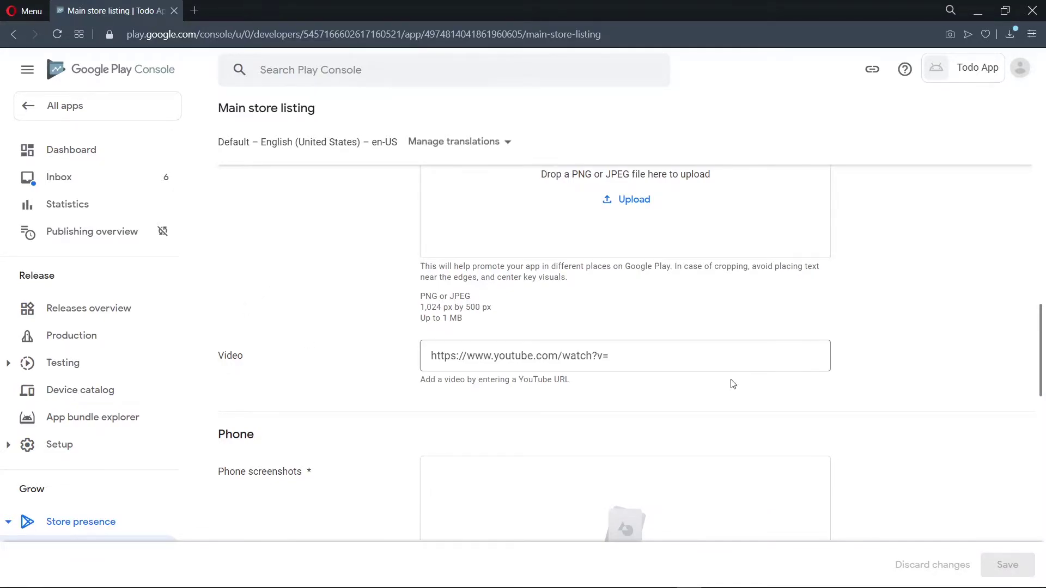
scroll(632, 378, "down", 4)
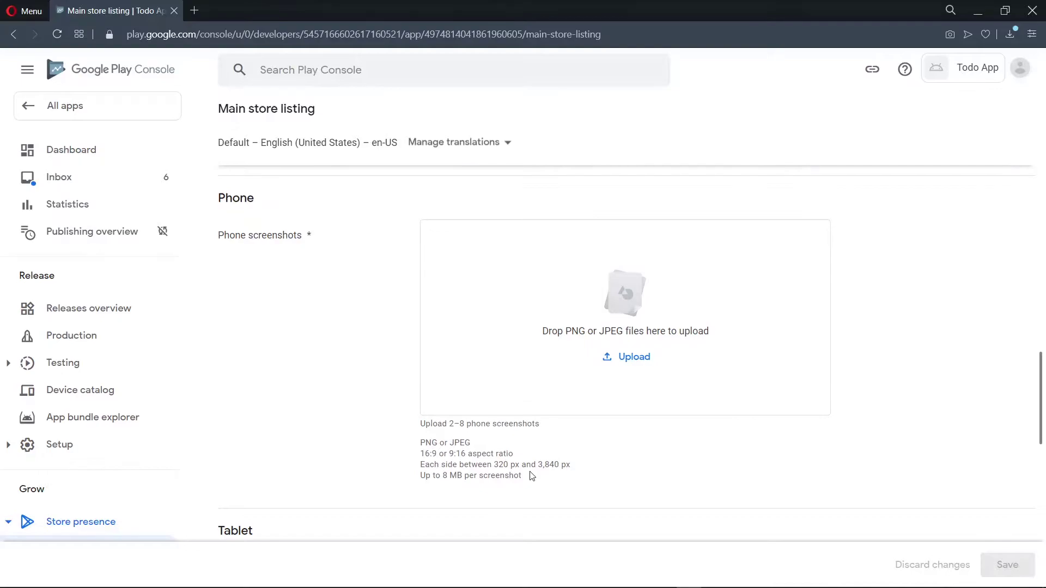
key("super+ctrl+Right")
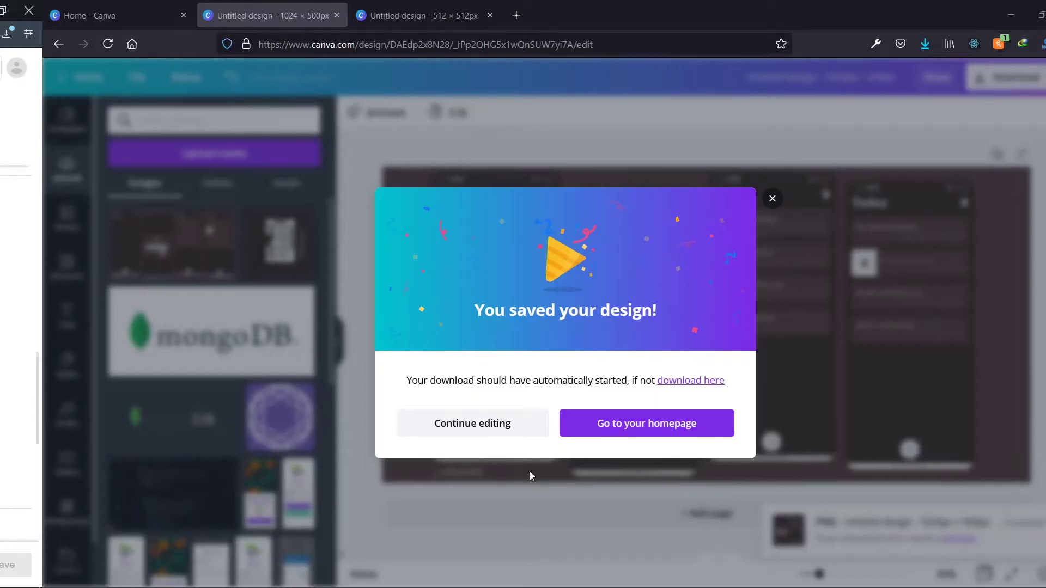
- Preview a Todos screenshot from the Shots folder in Photos, then go back to the browser
key("alt+Tab")
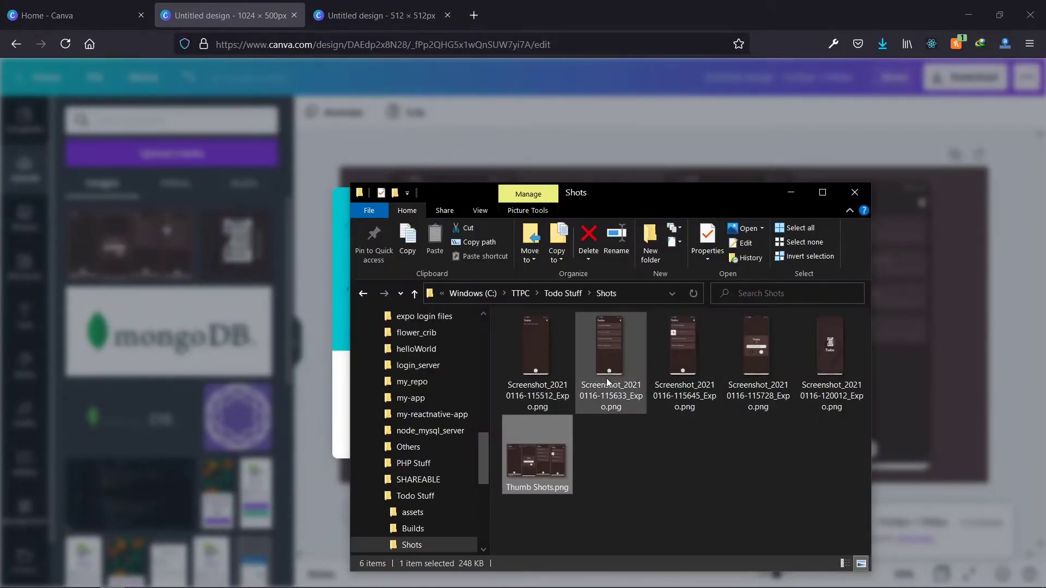
left_click(602, 374)
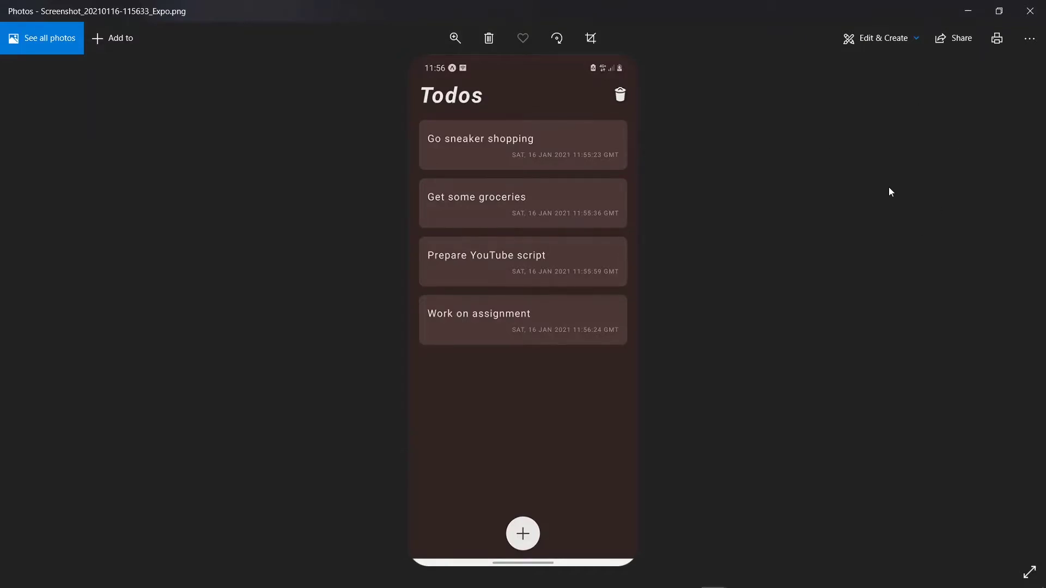
left_click(1030, 10)
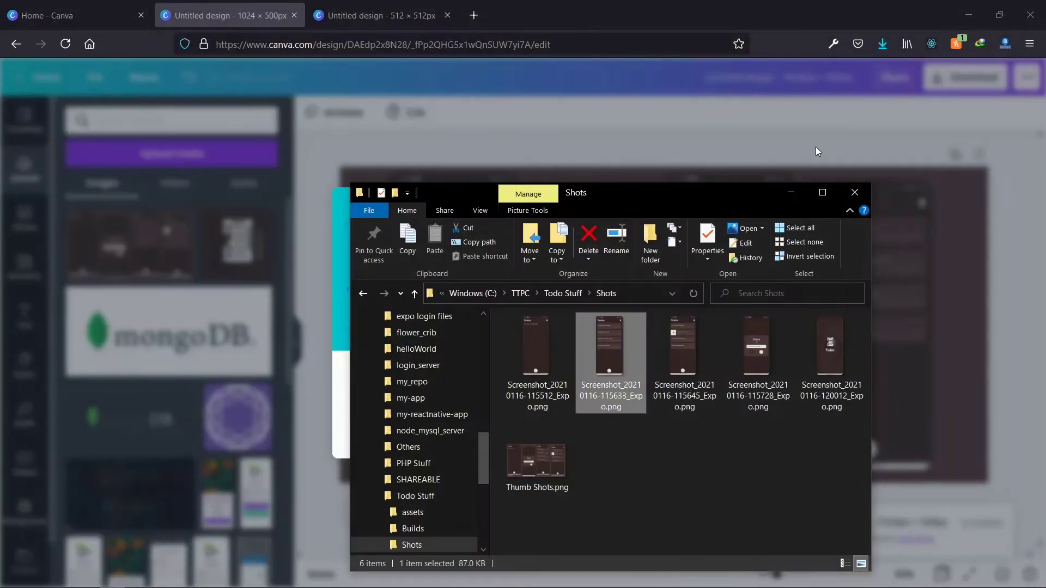
left_click(237, 11)
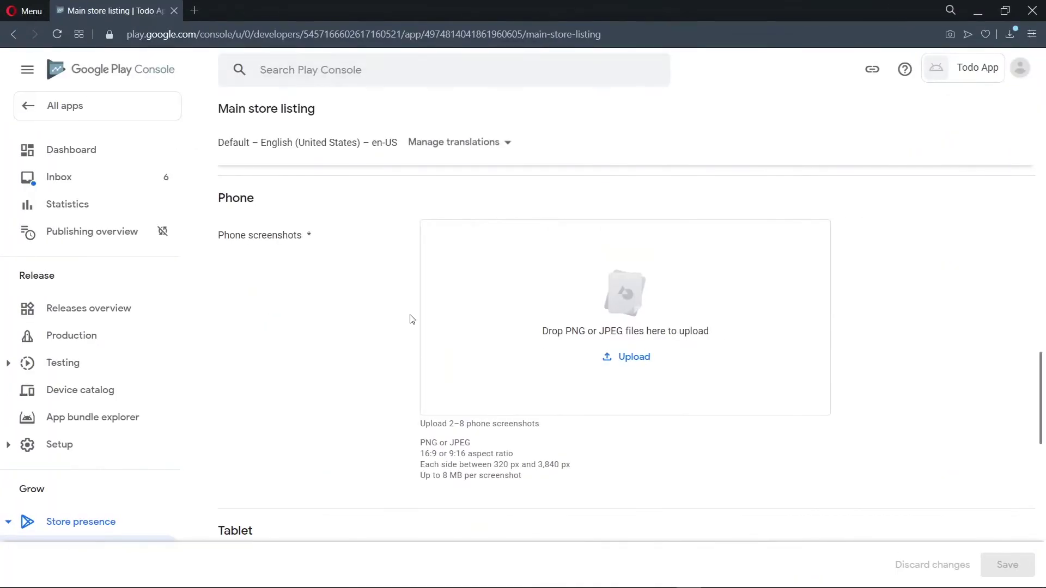
- Review the Tablet 7-inch and 10-inch screenshot requirements, then search 'android' to launch Android Studio
scroll(434, 397, "down", 4)
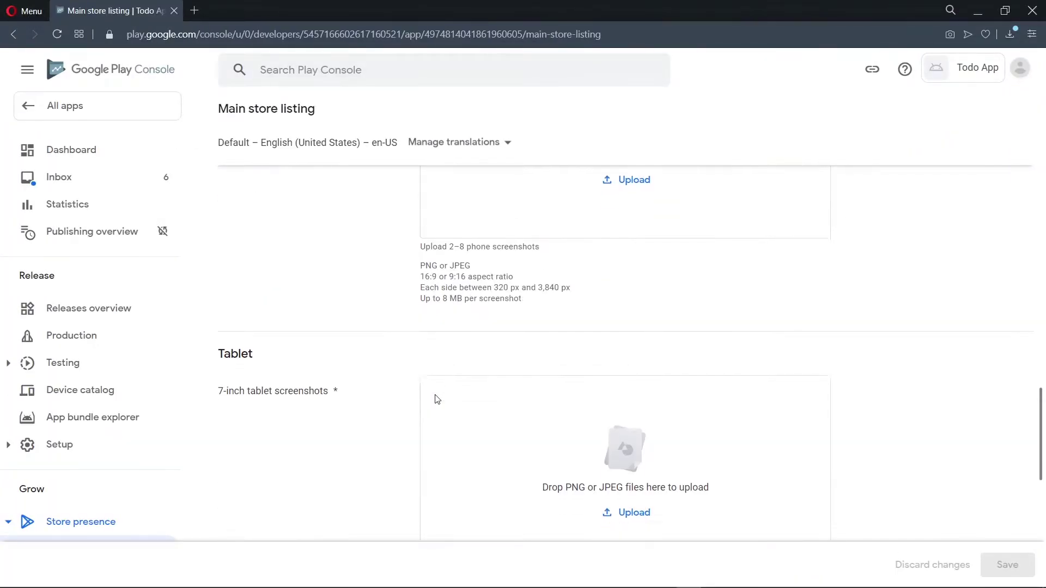
scroll(436, 399, "down", 1)
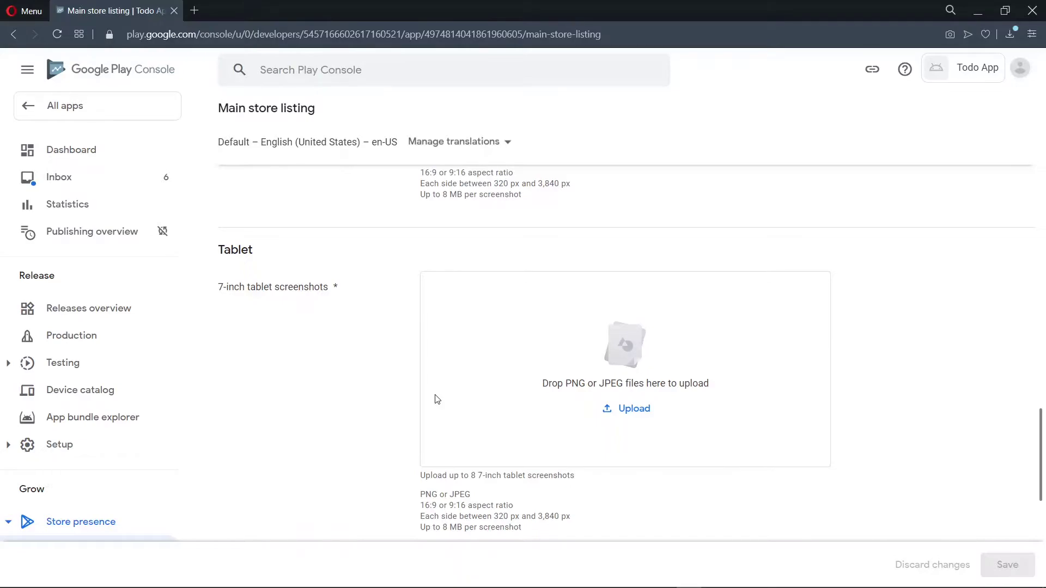
scroll(437, 400, "down", 4)
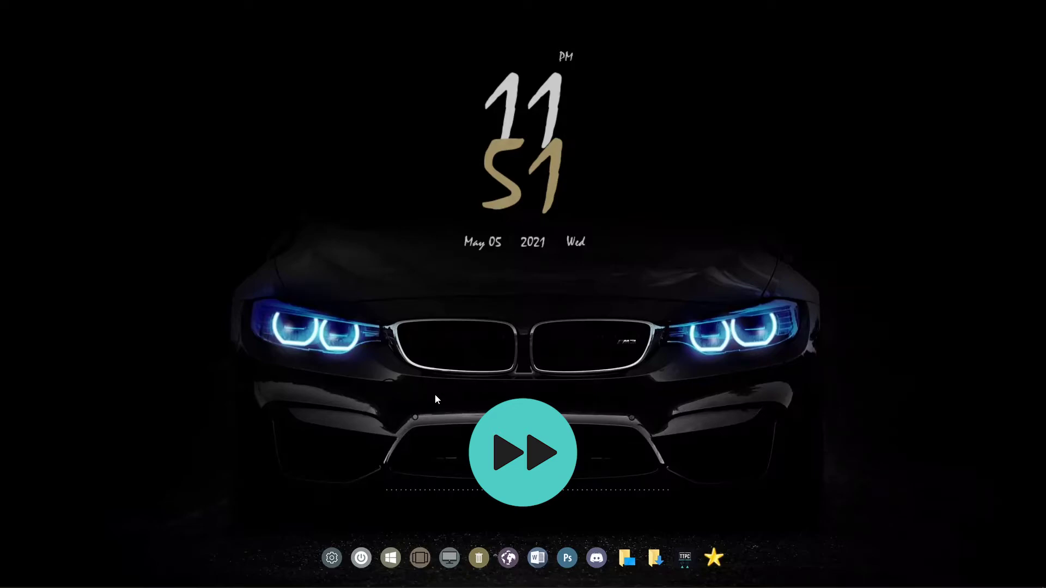
key("super")
type("android")
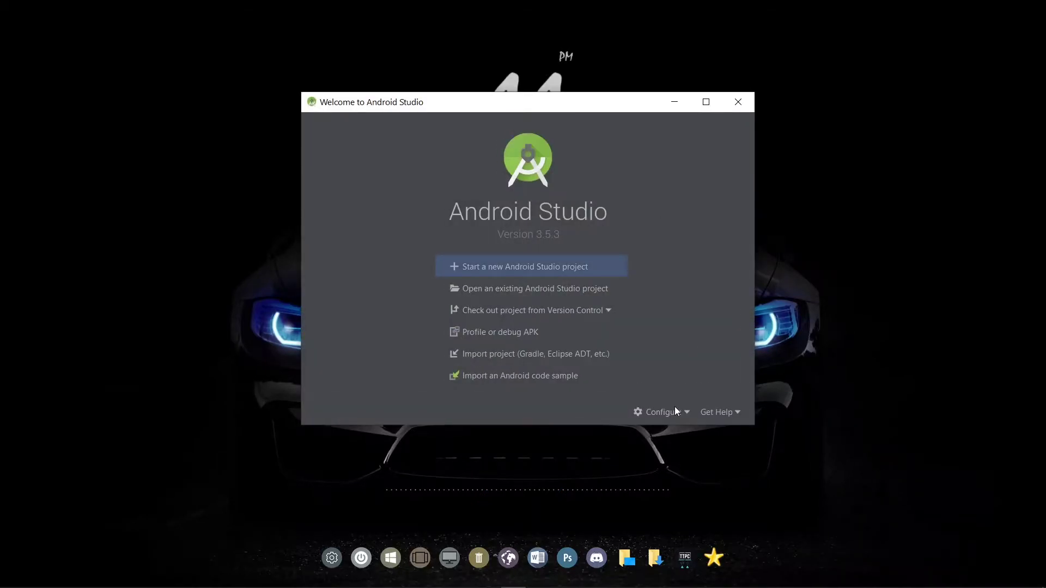
- Open the AVD Manager from Configure and start creating a new virtual device
left_click(677, 417)
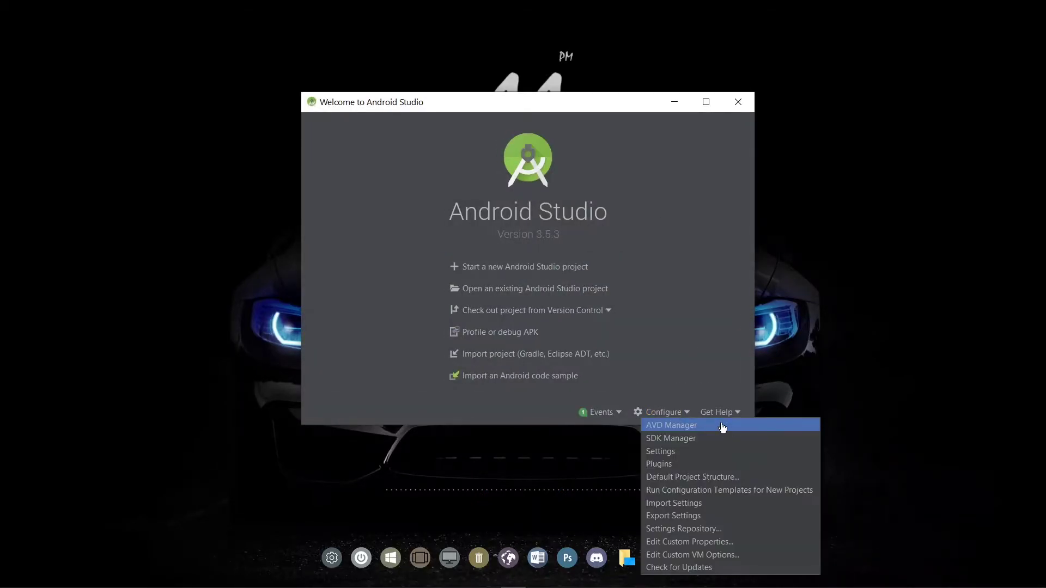
left_click(678, 426)
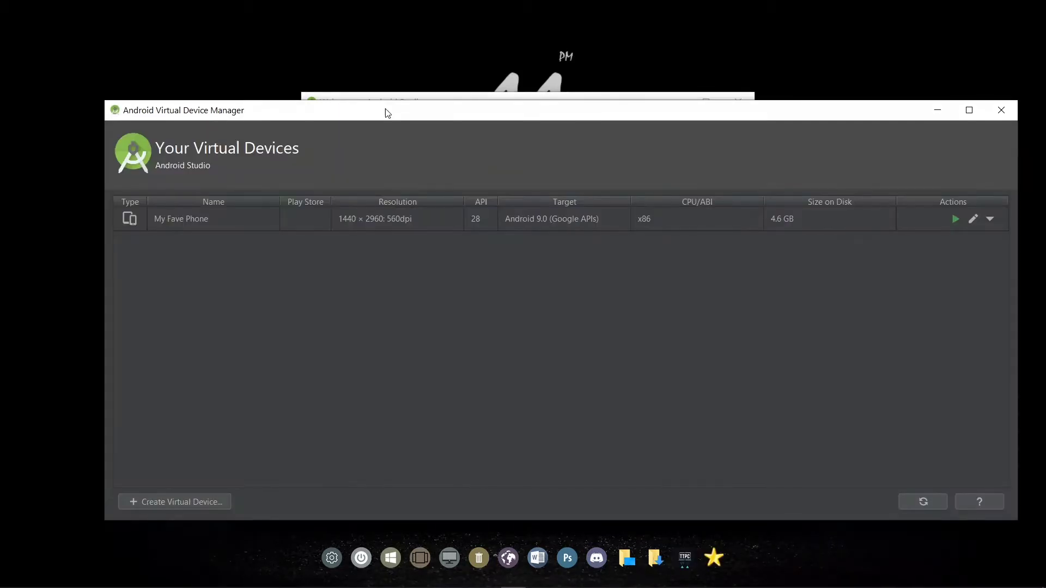
left_click_drag(384, 112, 328, 94)
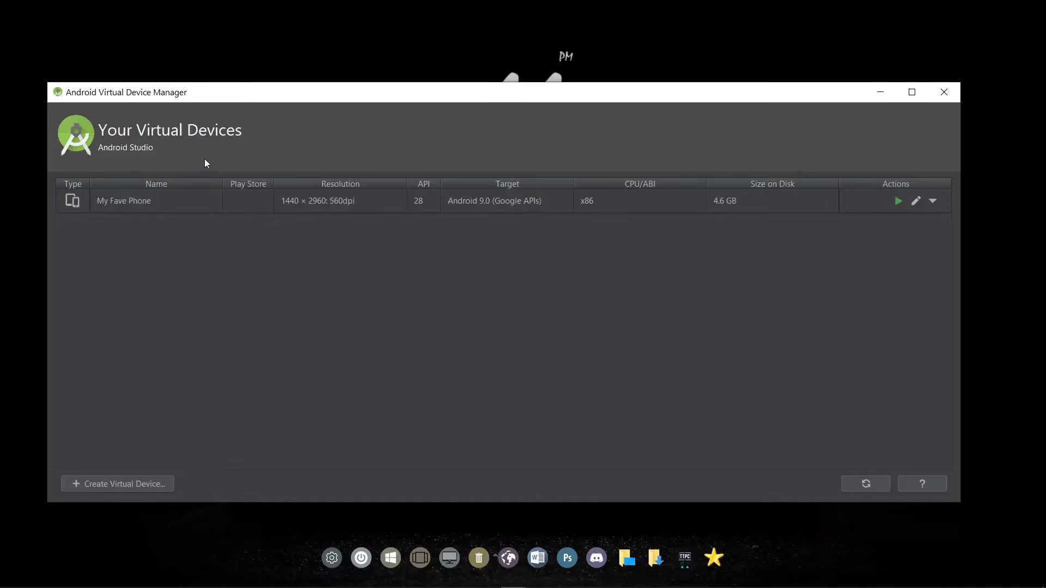
left_click(147, 485)
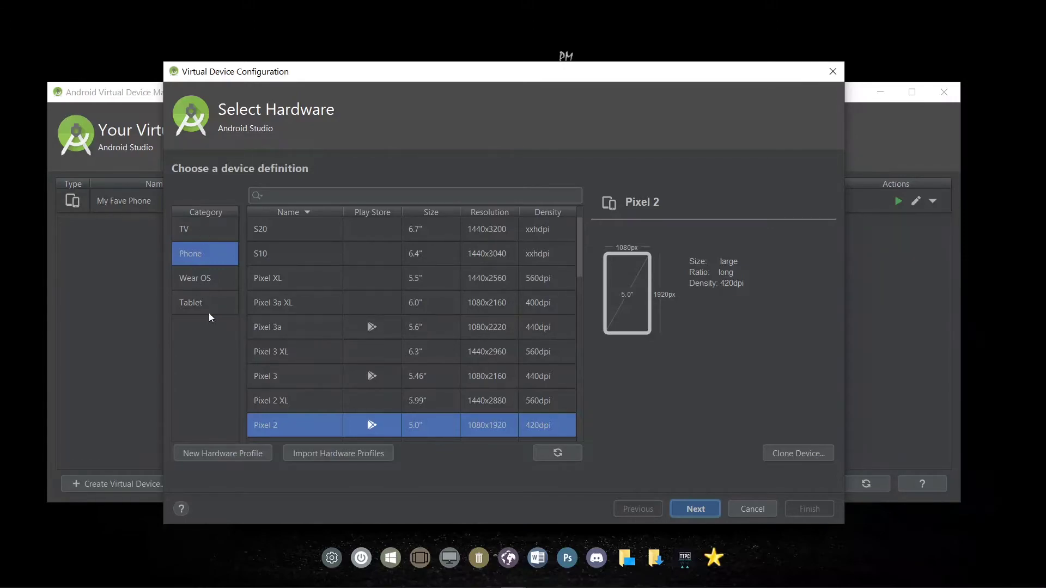
- Create a Nexus 7 (2012) tablet virtual device using the Android 9.0 Pie system image
left_click(197, 301)
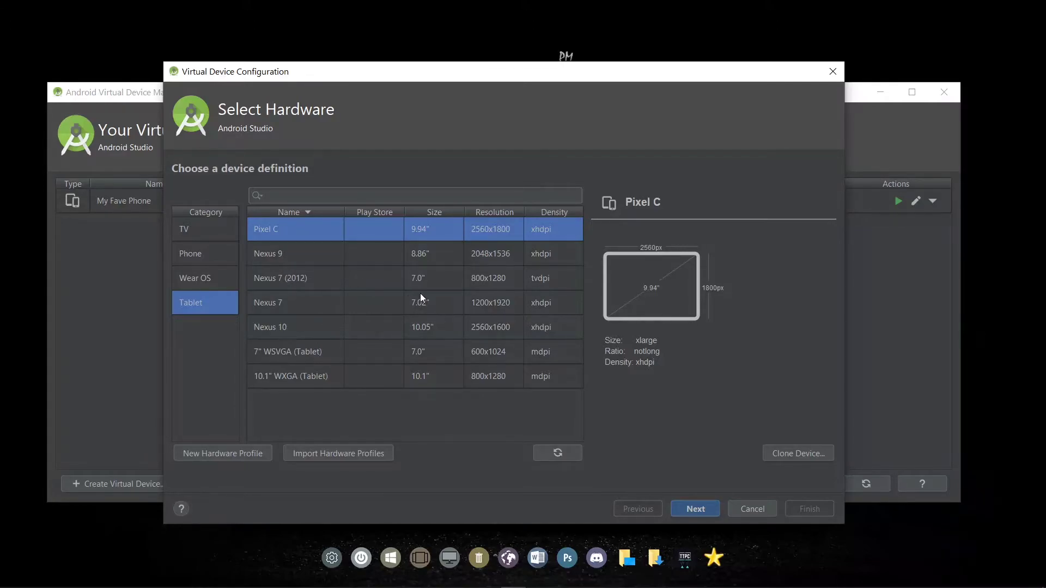
left_click(427, 280)
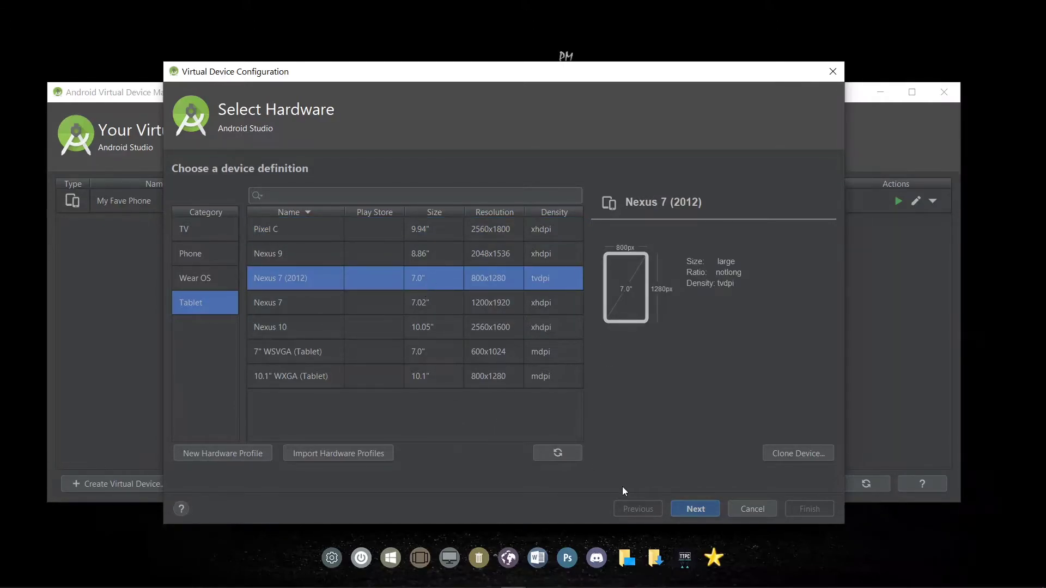
left_click(698, 508)
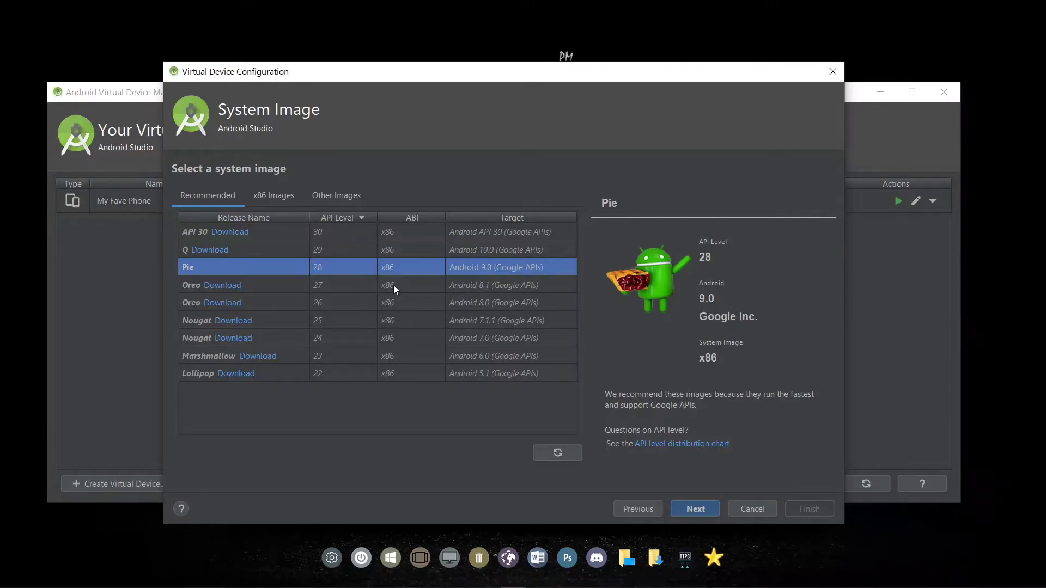
left_click(695, 507)
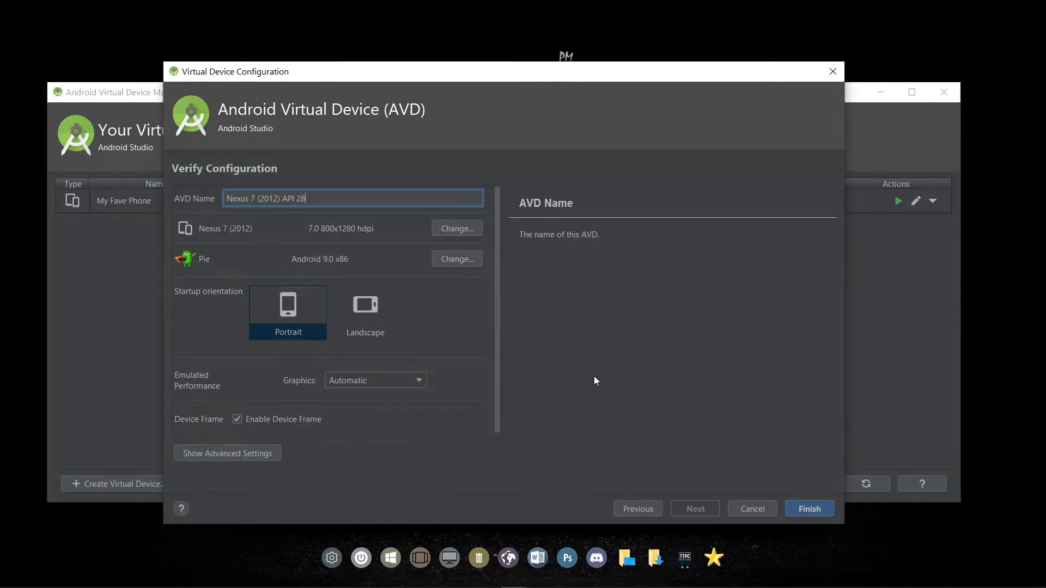
left_click(814, 508)
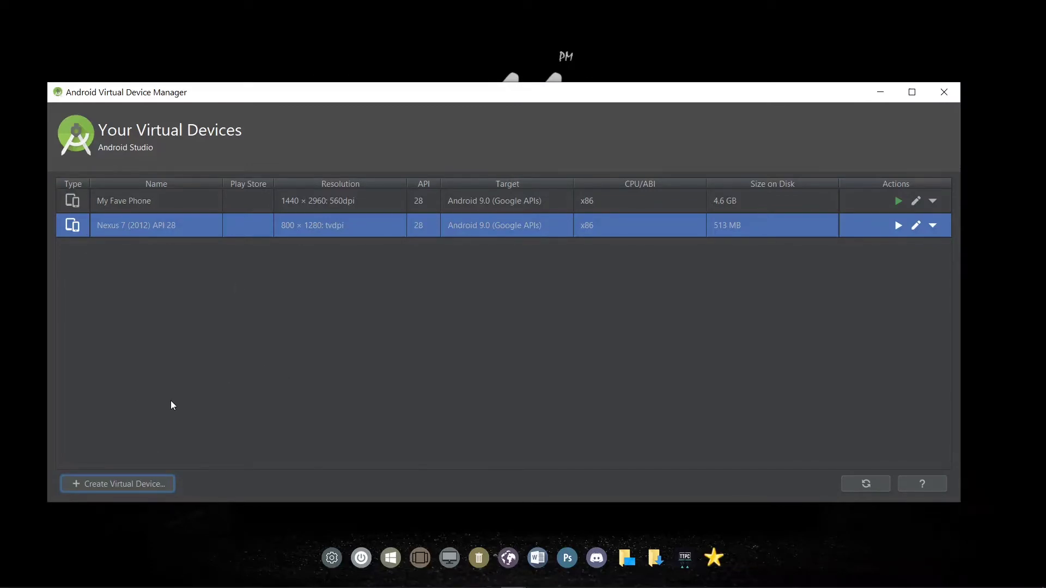
- Create a landscape Nexus 10 Pie tablet device, then launch the Nexus 7 (2012) emulator
left_click(109, 490)
left_click(205, 302)
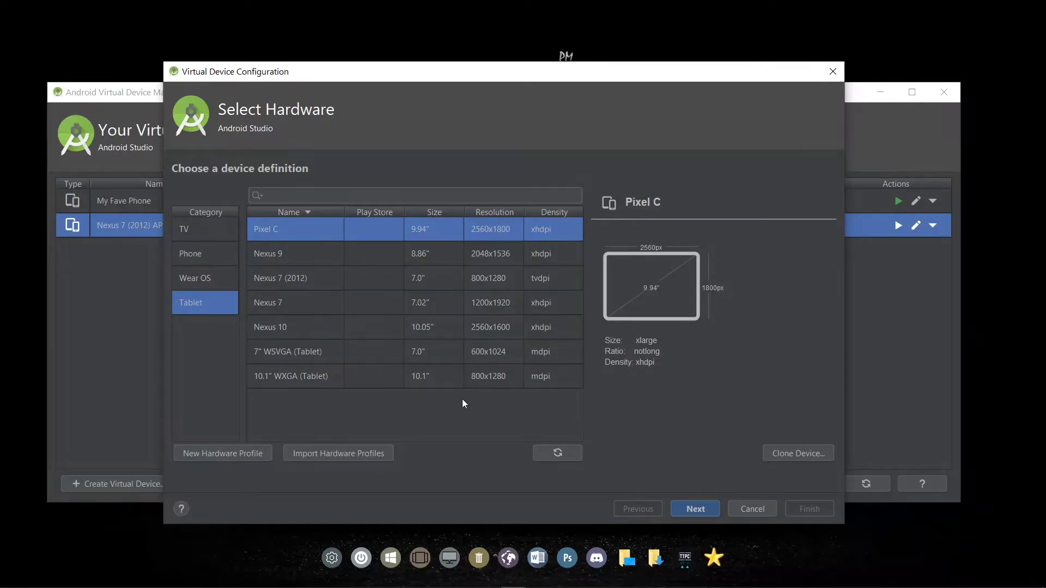
left_click(430, 326)
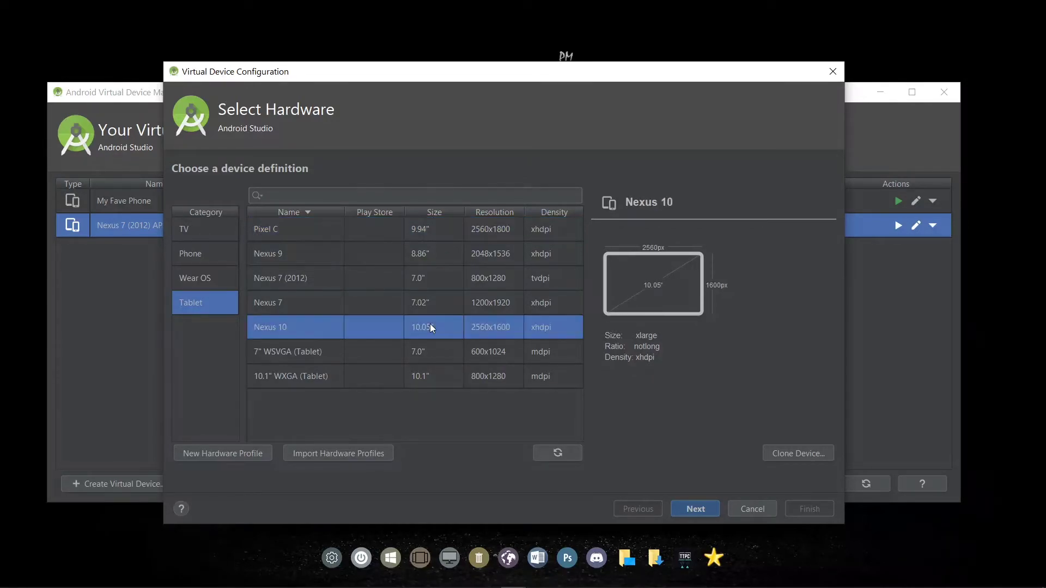
left_click(695, 508)
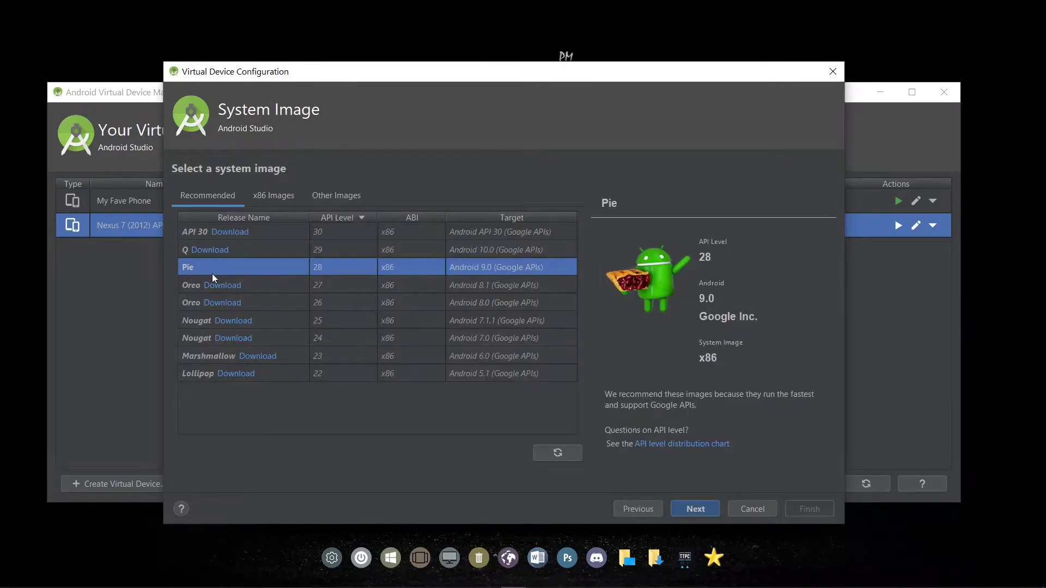
left_click(698, 509)
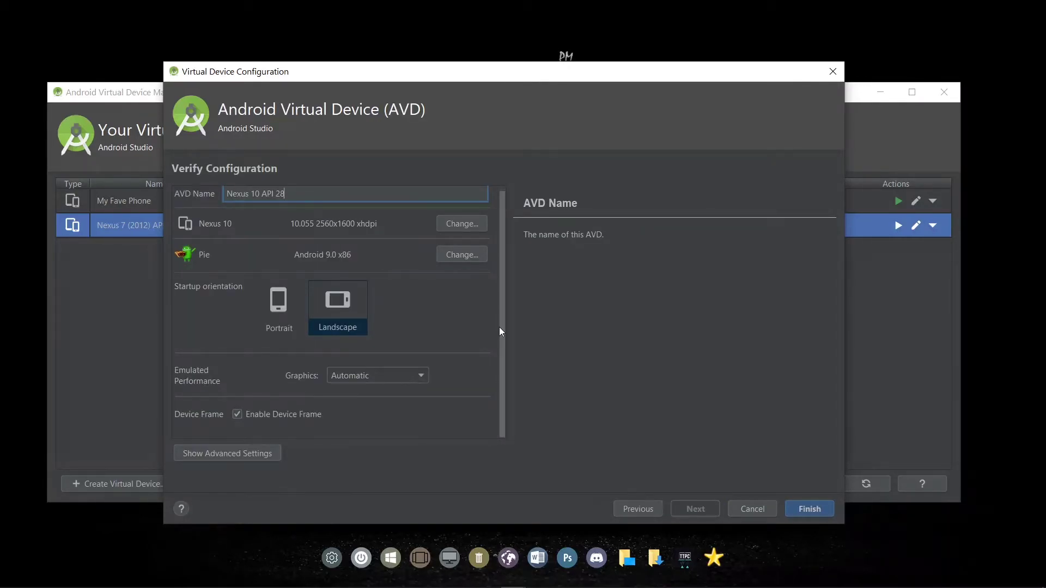
left_click(819, 512)
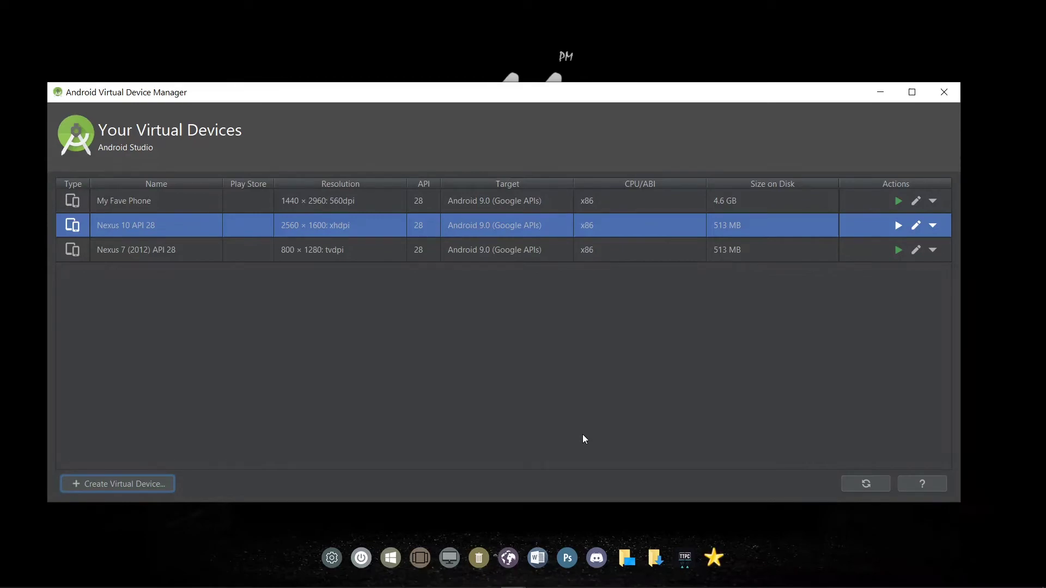
left_click(899, 250)
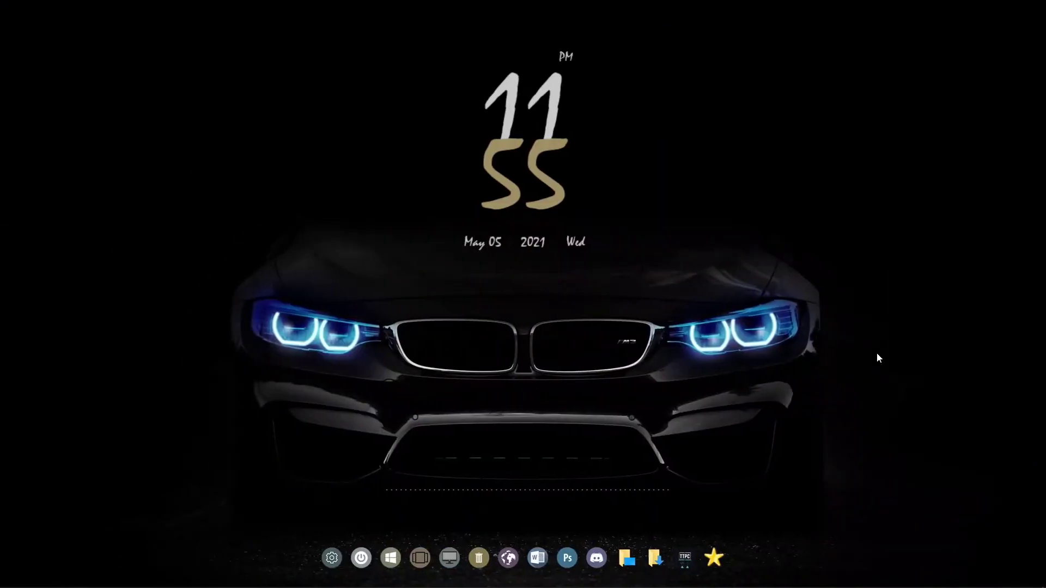
- In Cmder, change into the todoApp folder and run 'expo start'
left_click(613, 577)
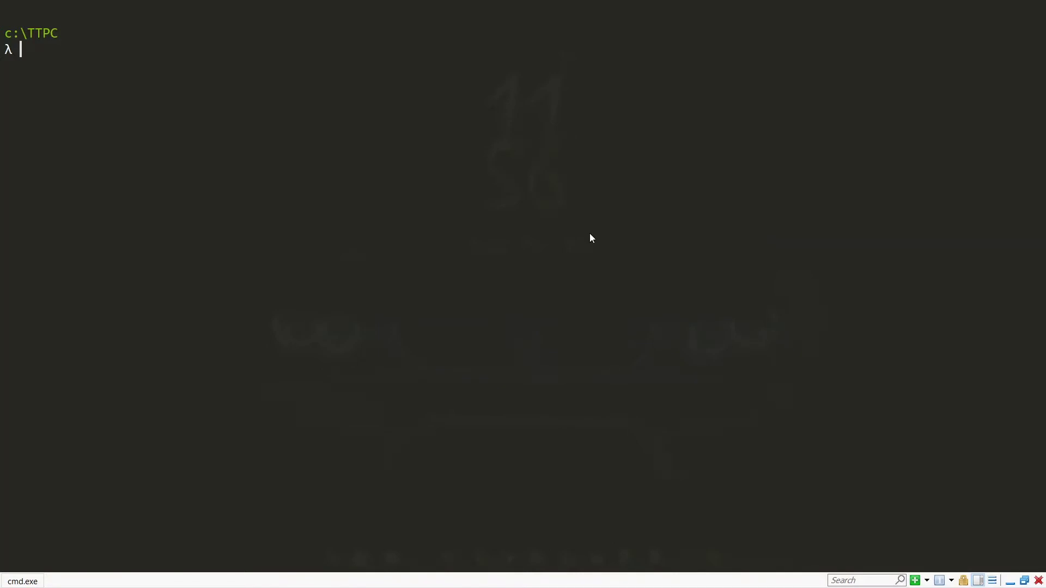
type("cd todoApp")
key("Return")
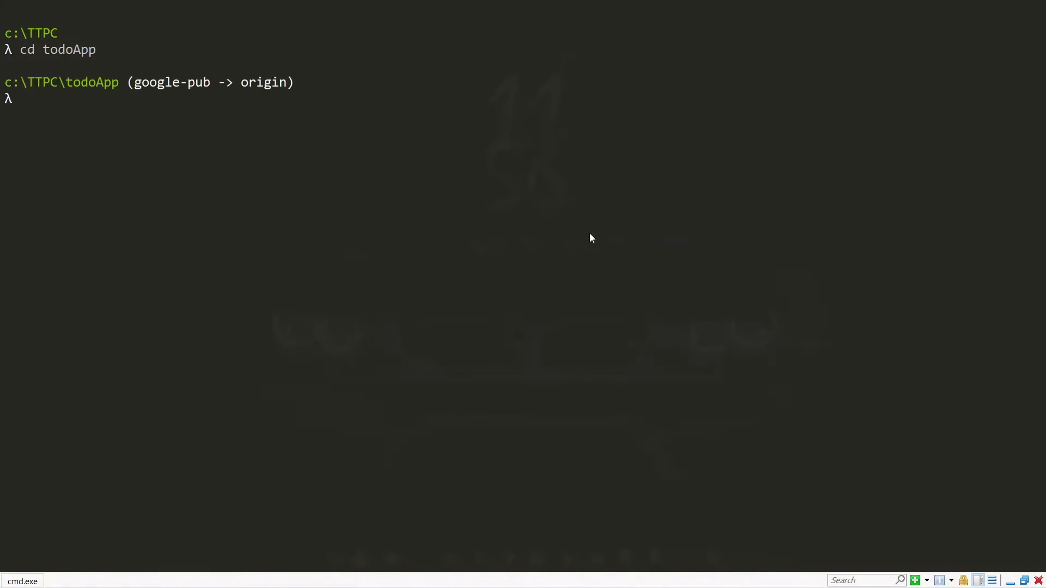
type("expo start")
key("Return")
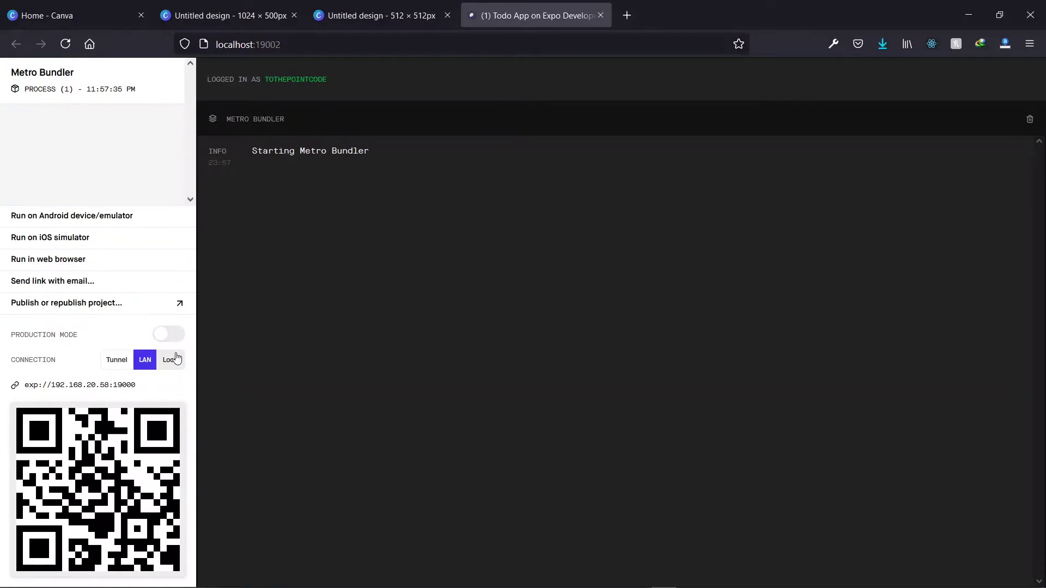
- Set the Expo connection to Local and run the Todo app on the Android emulator
left_click(177, 358)
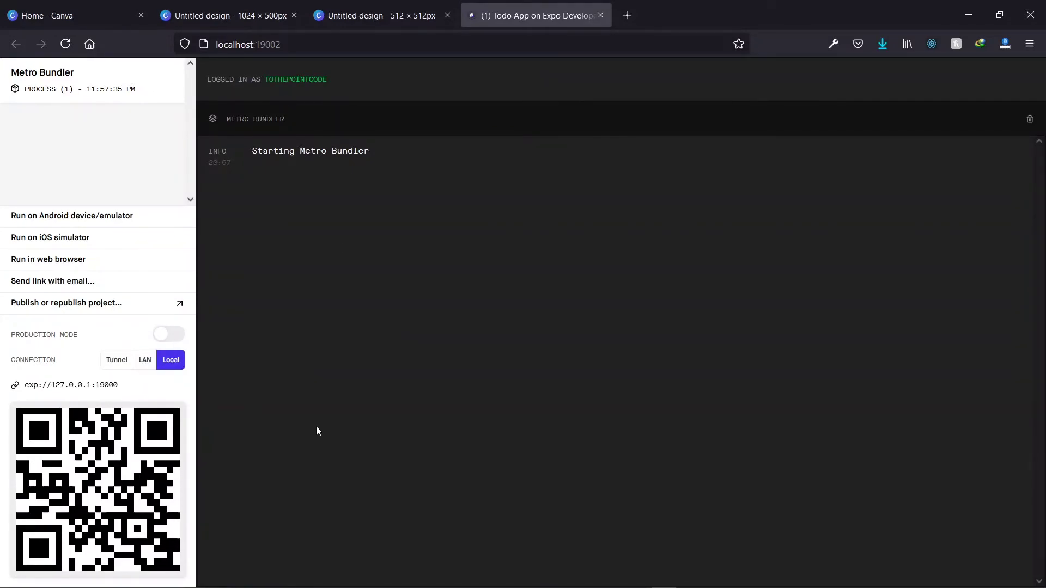
left_click(316, 427)
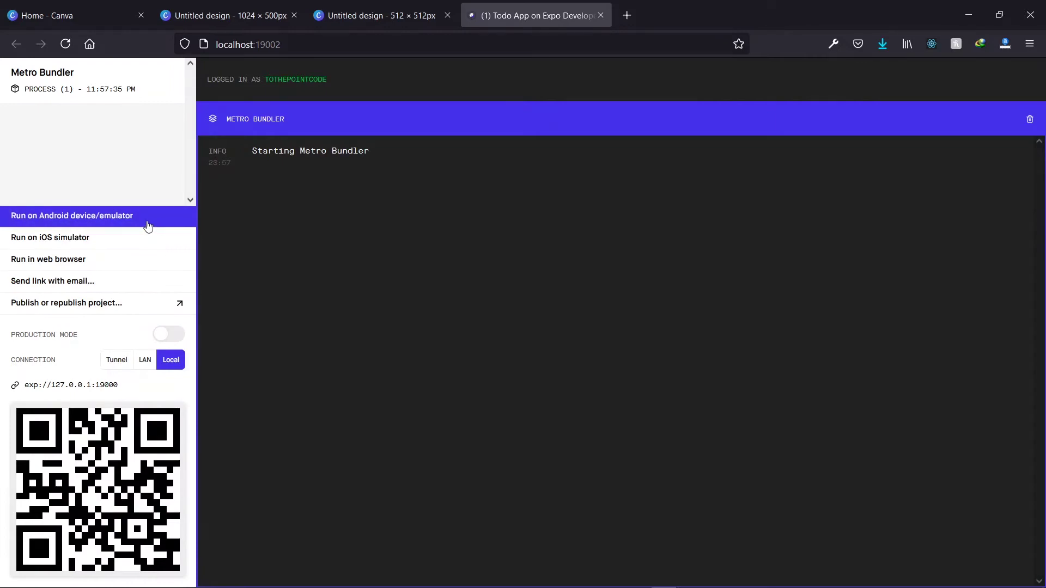
left_click(148, 225)
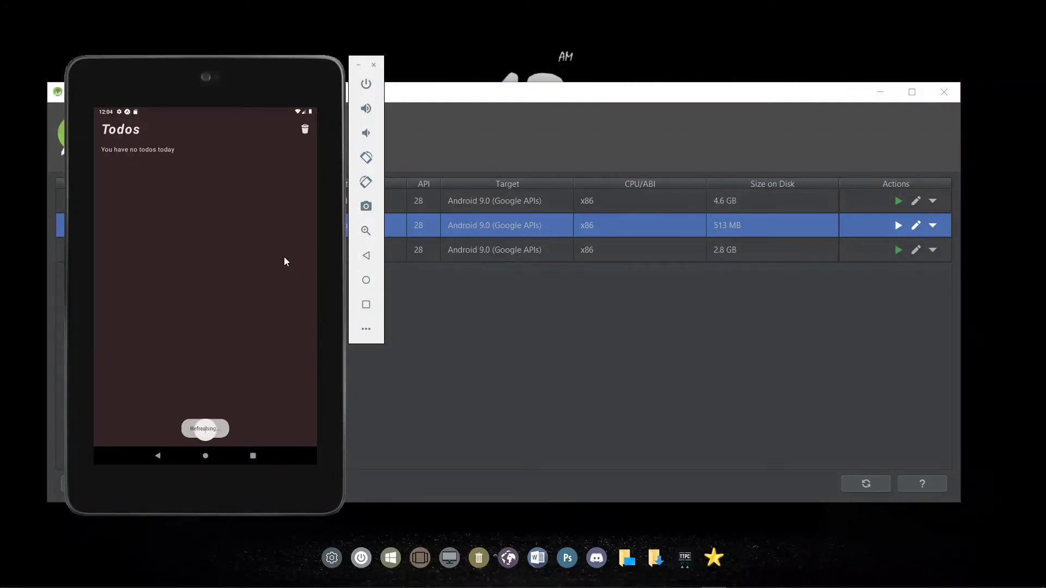
- Screenshot the Nexus 7 while adding the todo 'Go grocery shopping'
left_click(377, 207)
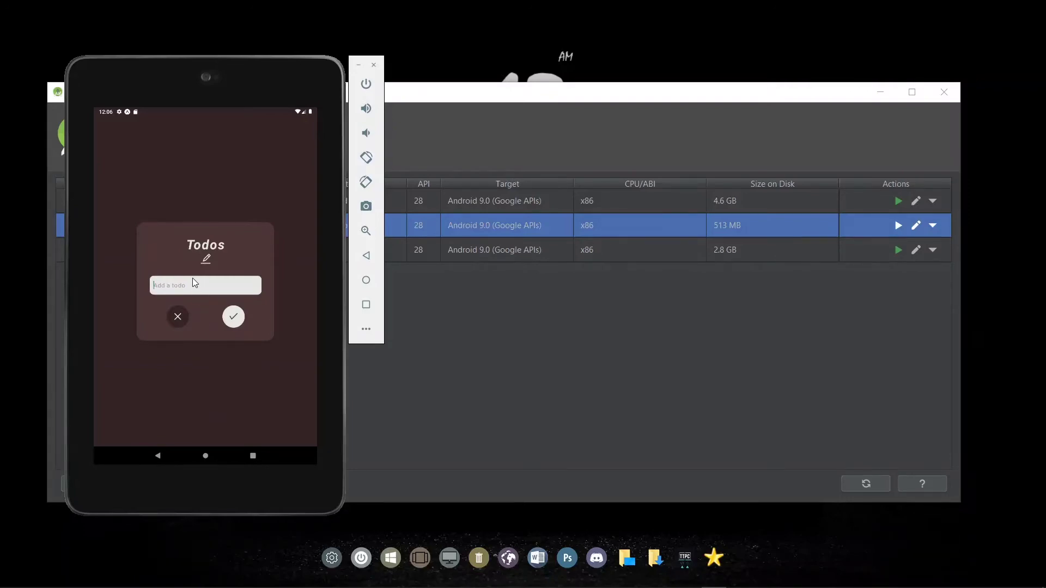
type("Go ")
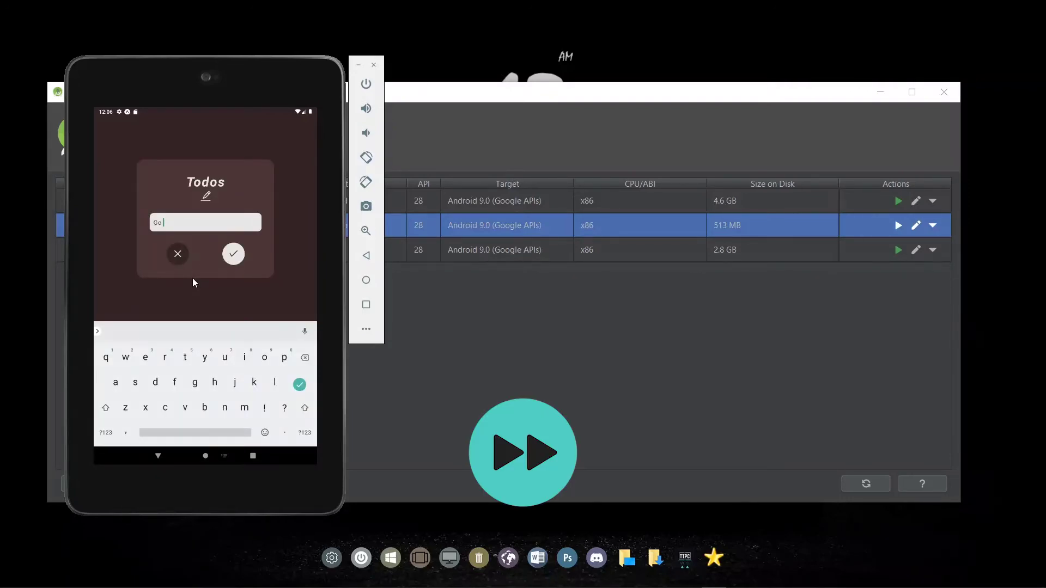
type("grocery shopping")
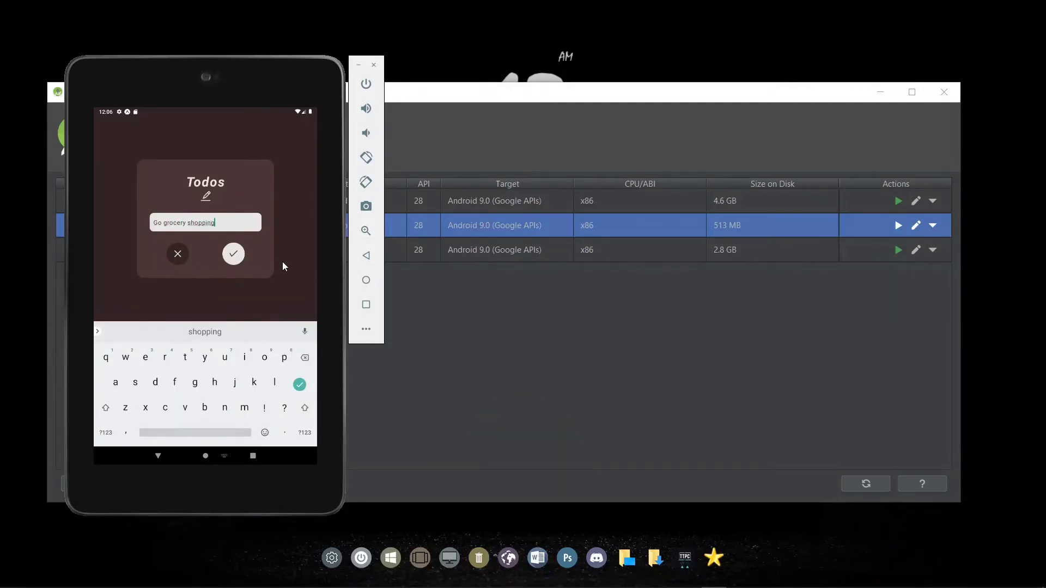
left_click(156, 455)
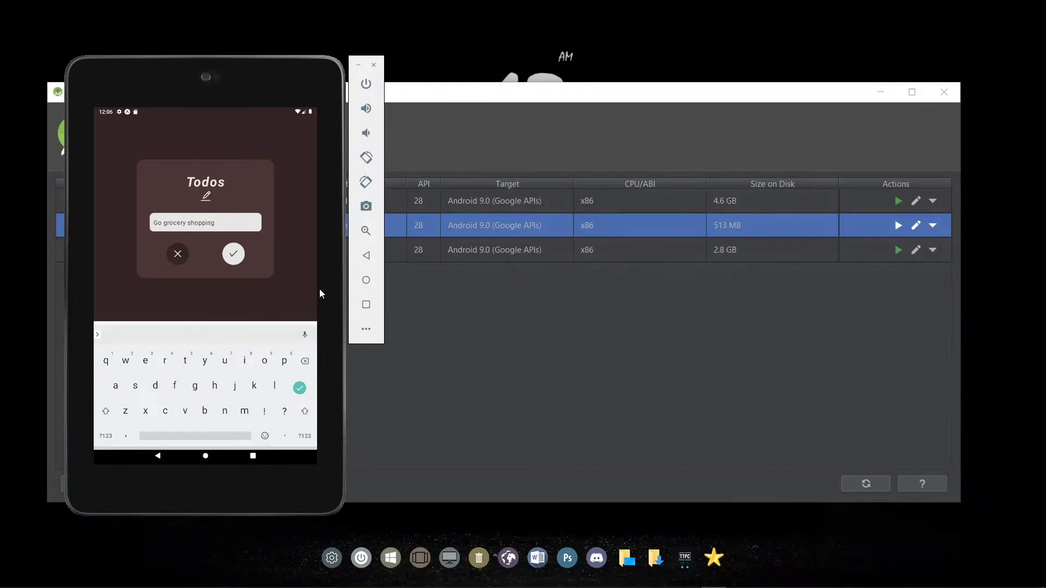
left_click(366, 206)
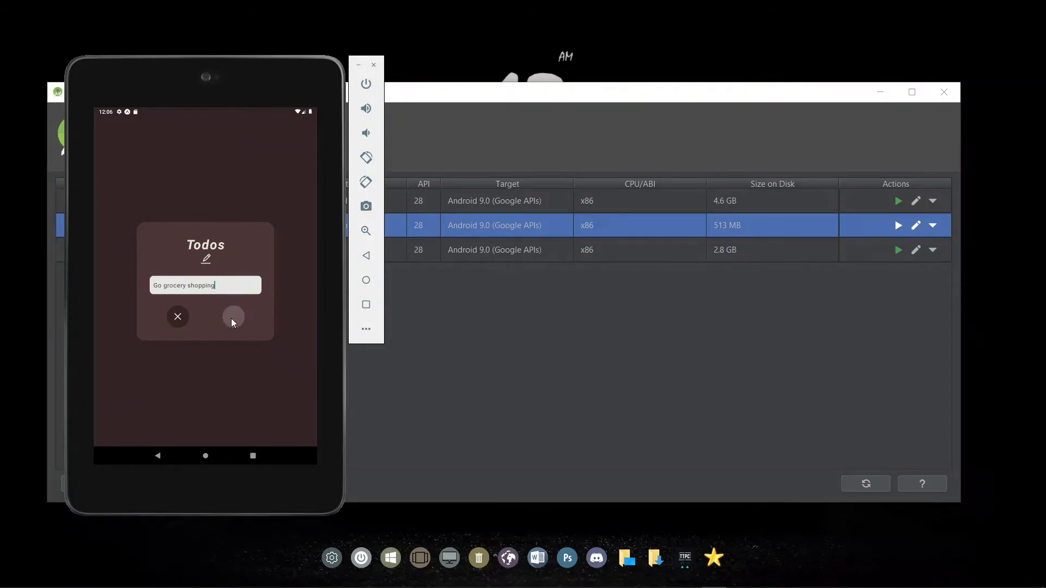
left_click(231, 318)
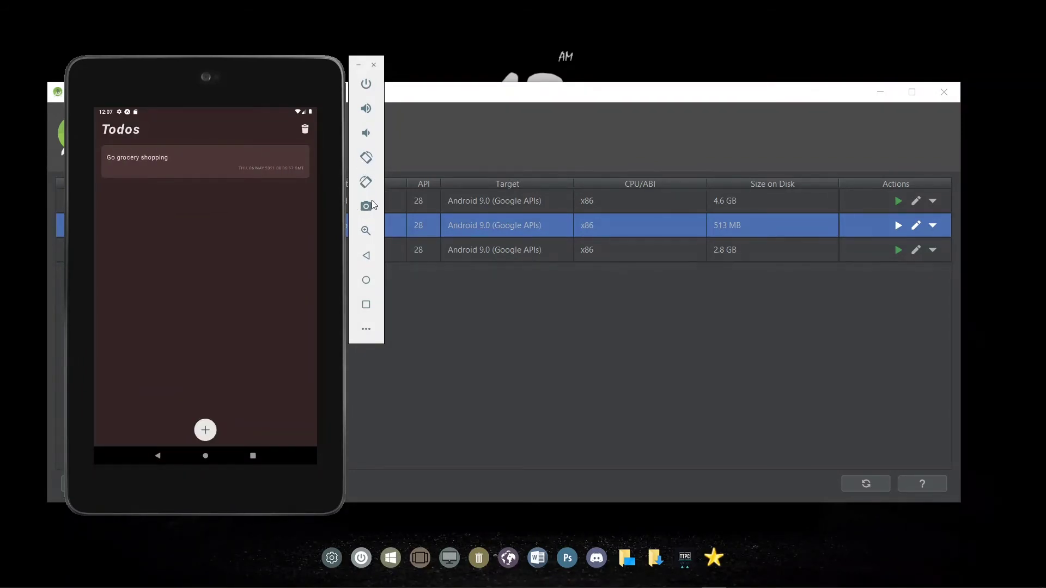
- Add 'Go sneaker shopping', swipe it to mark done, then delete all todos
left_click(205, 430)
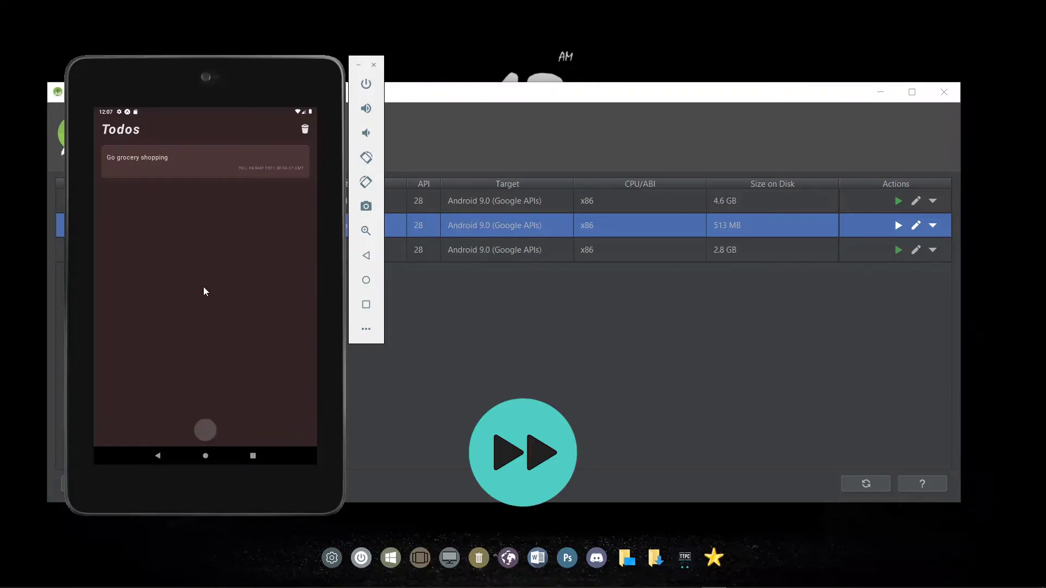
type("Go sneaker shopping")
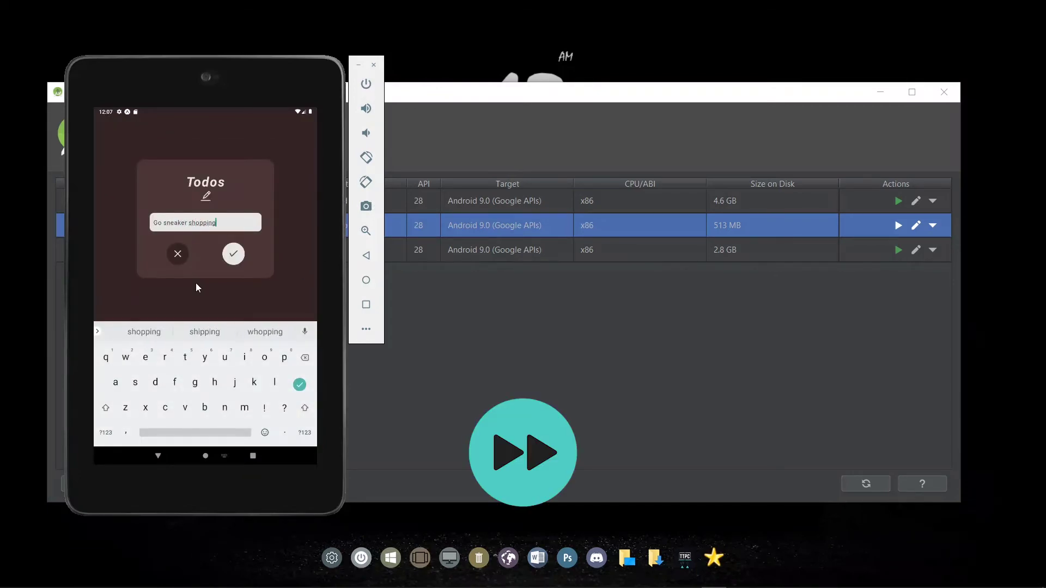
left_click(236, 260)
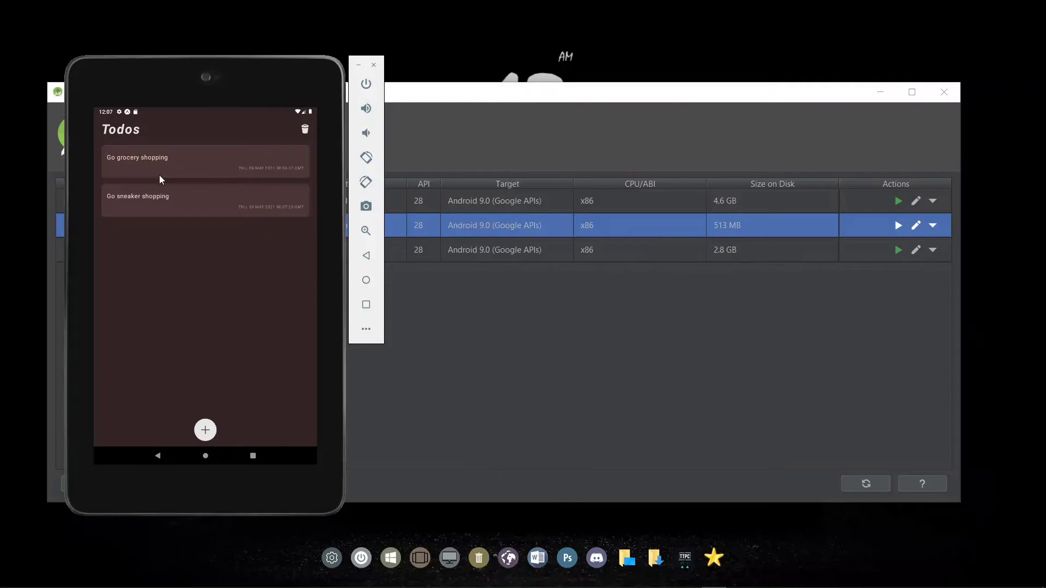
left_click_drag(132, 197, 193, 195)
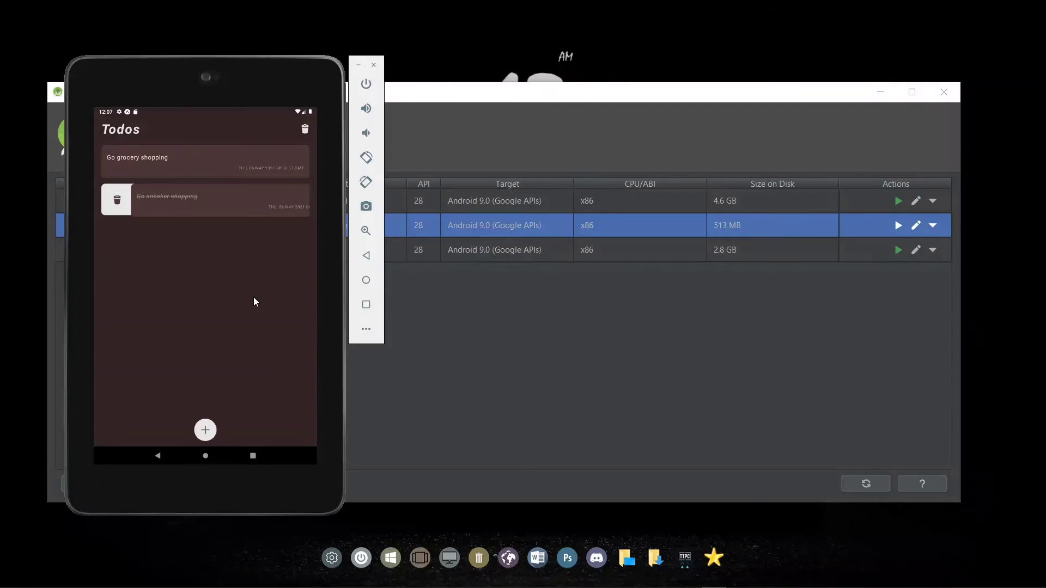
left_click(303, 125)
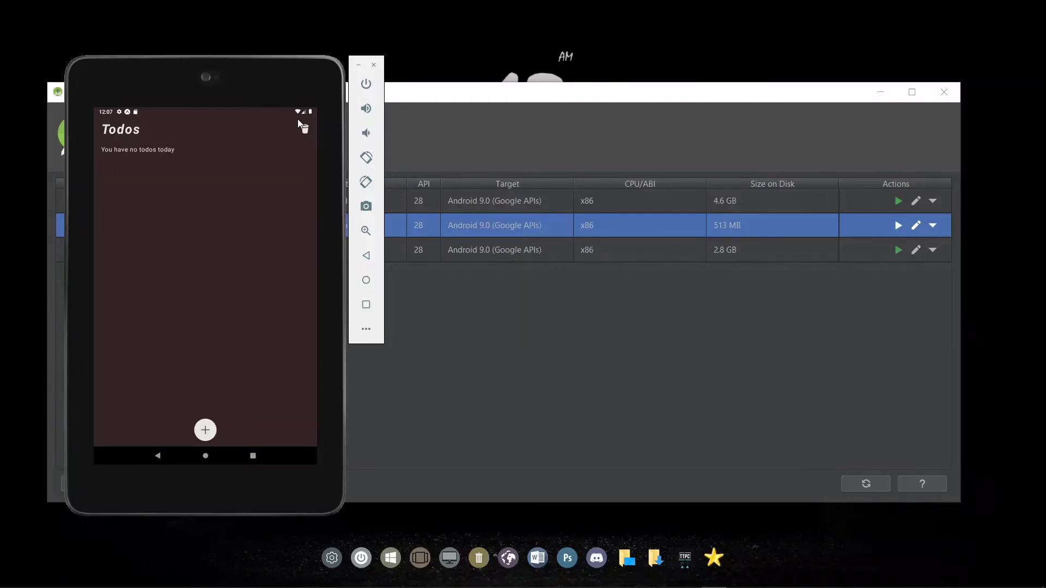
- Shut down the Nexus 7 emulator and launch the Nexus 10 from AVD Manager
left_click(374, 66)
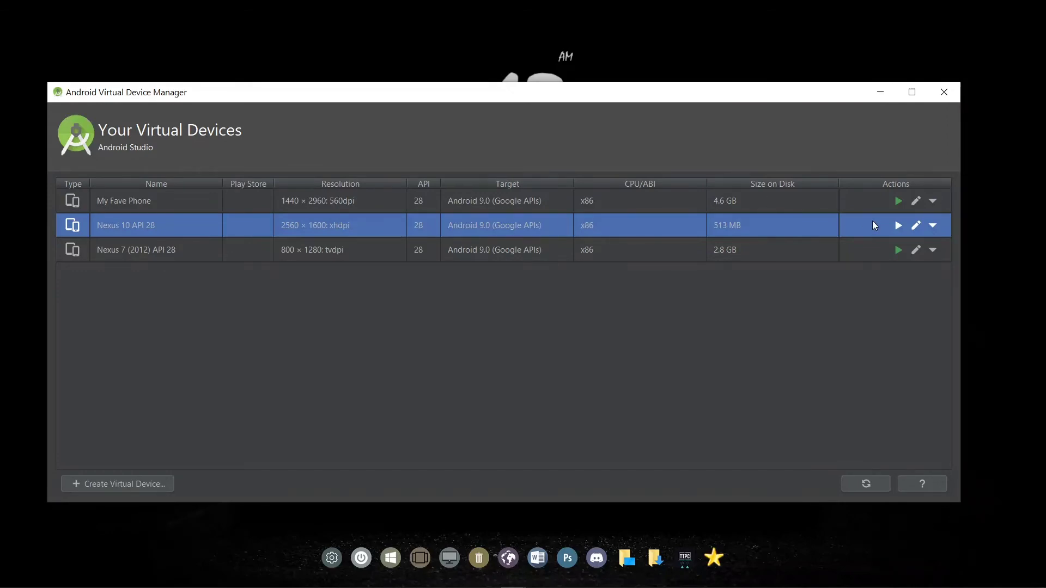
left_click(898, 226)
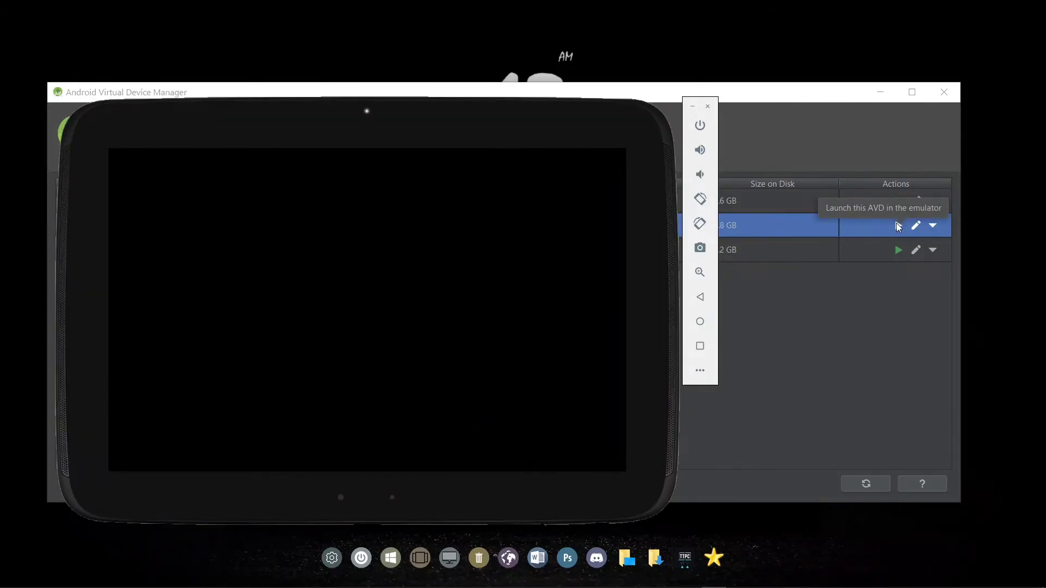
left_click(897, 374)
key("alt+Tab")
key("alt+shift+Tab")
key("alt+Tab")
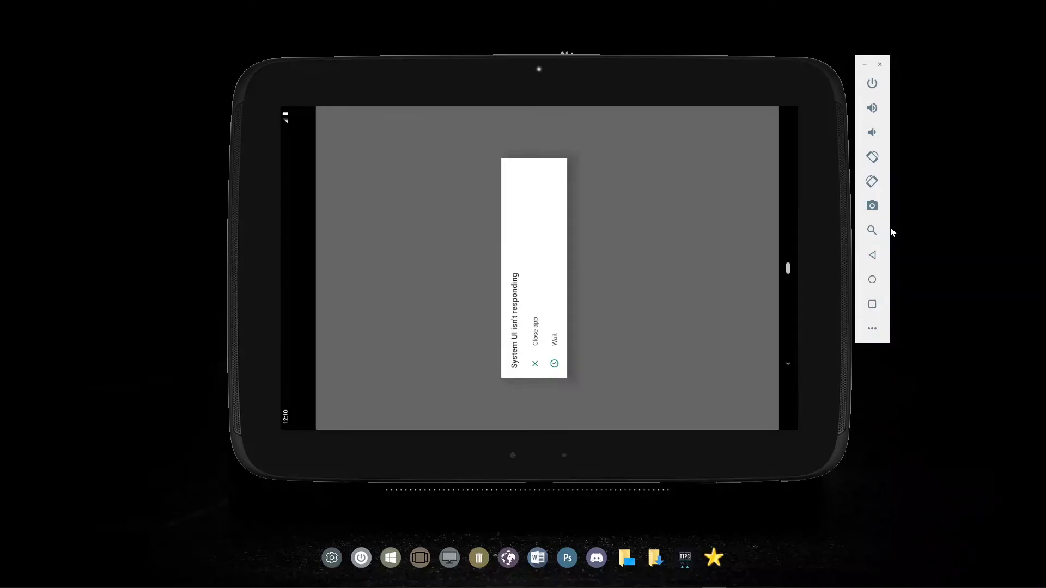
- Rotate the Nexus 10 to portrait and choose Wait on the System UI warning
left_click(872, 183)
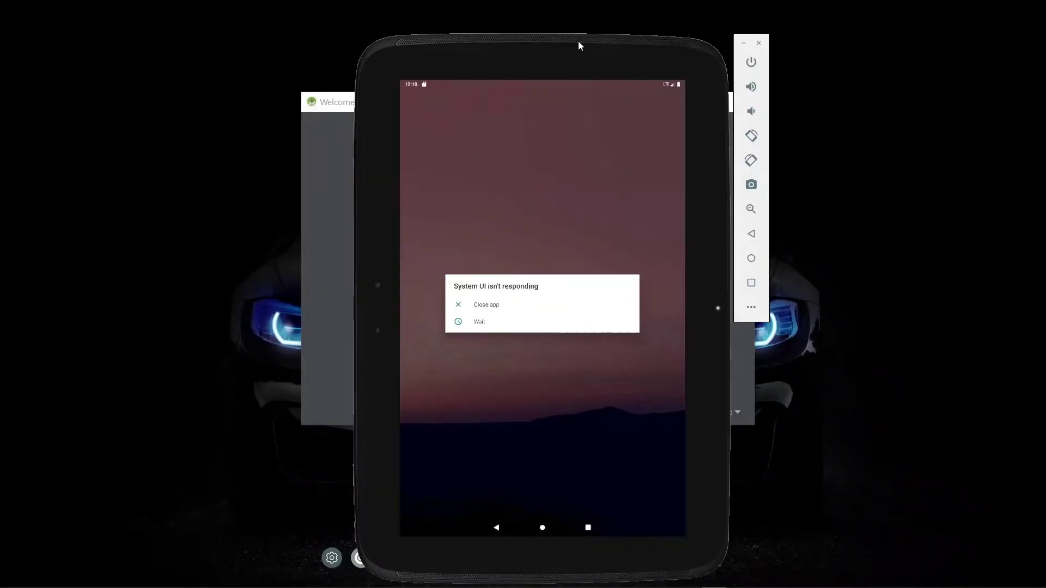
left_click(484, 314)
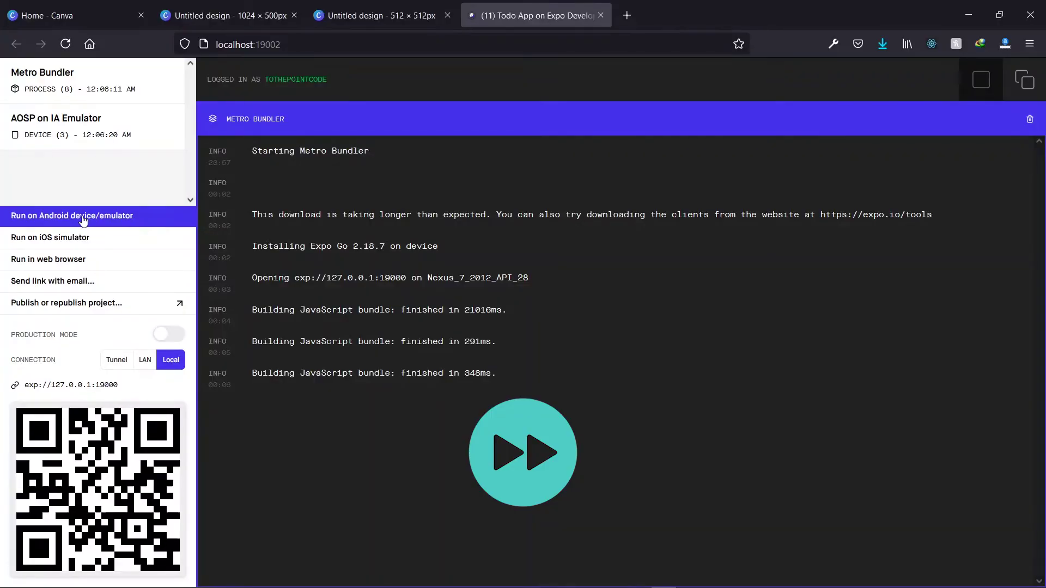
left_click(83, 217)
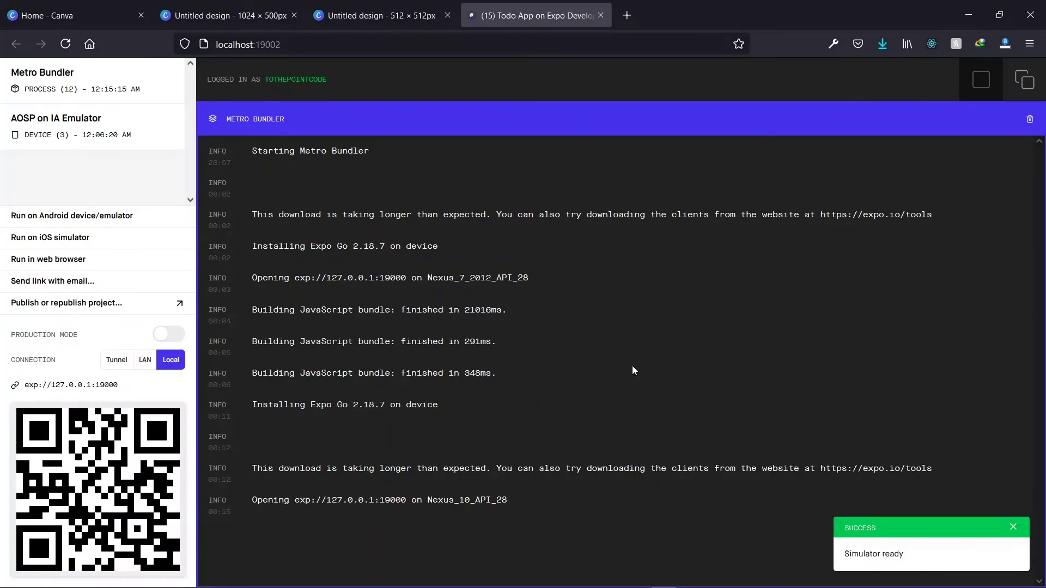
- Close the simulator-ready toast and switch to the Nexus 10 emulator showing the Todos list
left_click(874, 522)
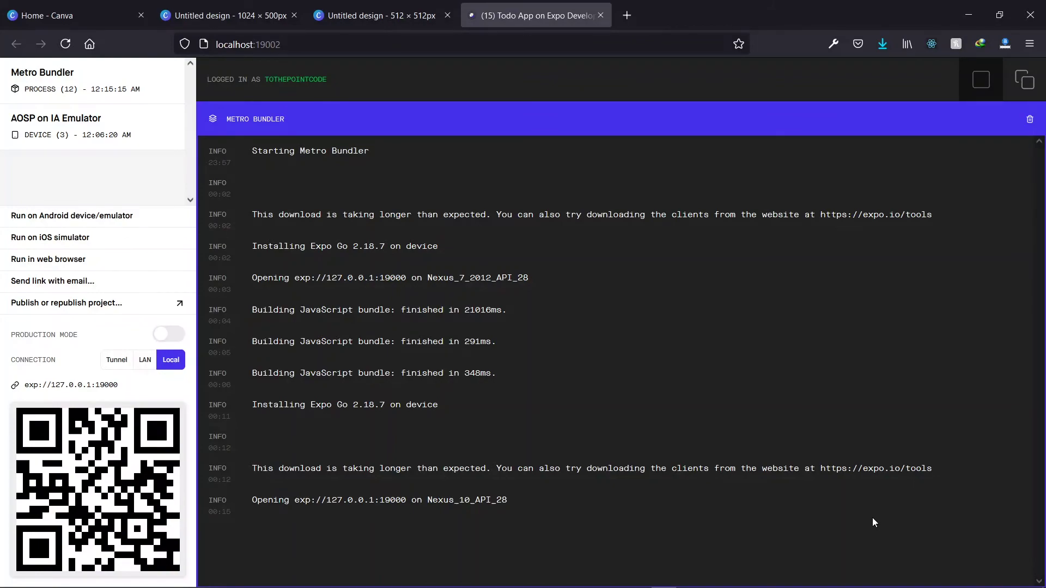
key("ctrl+super+Right")
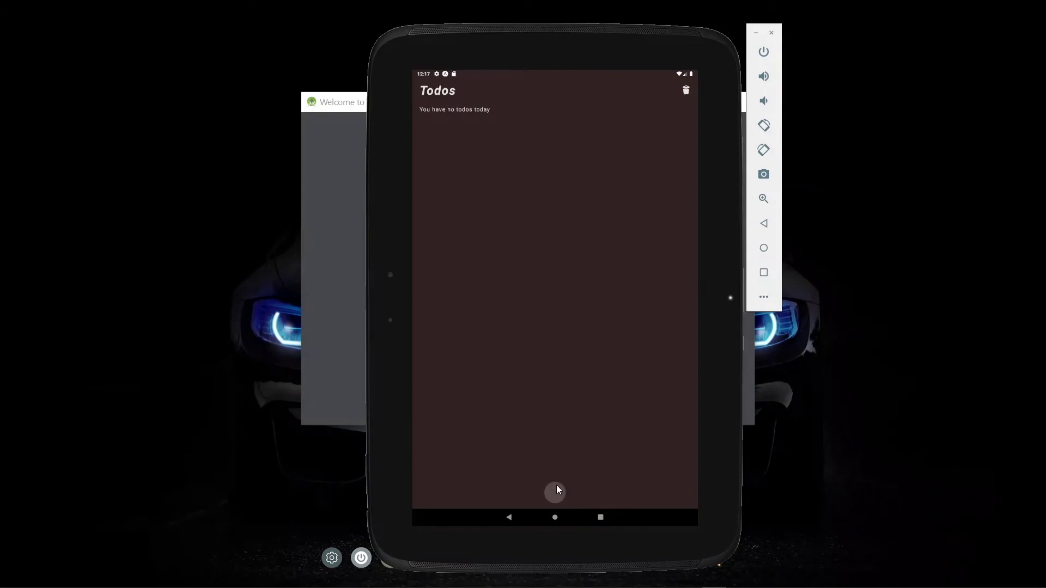
- Add the todo 'Go home', screenshotting the add-todo dialog on the Nexus 10
left_click(555, 492)
type("G")
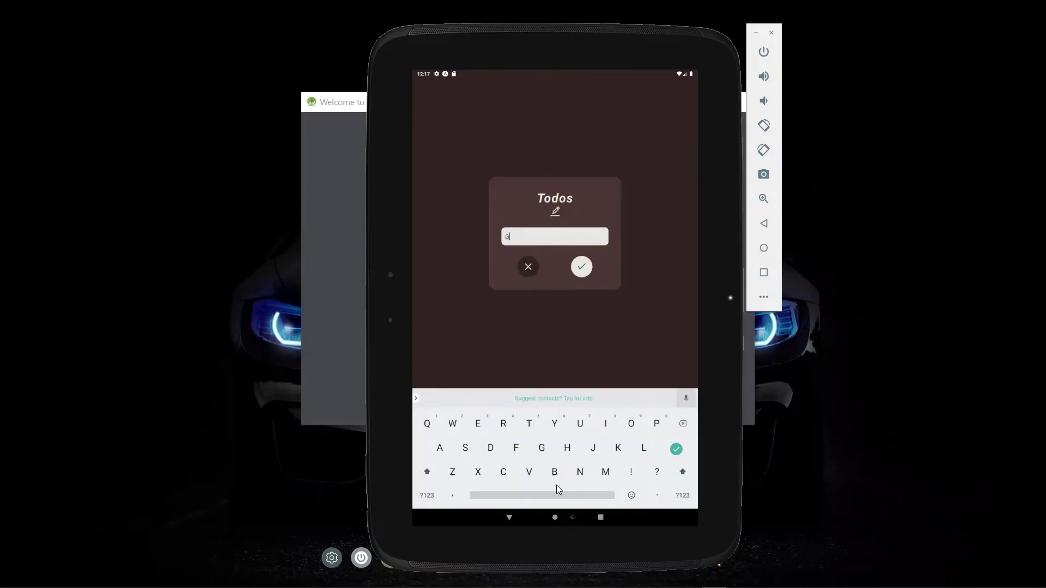
type("o home")
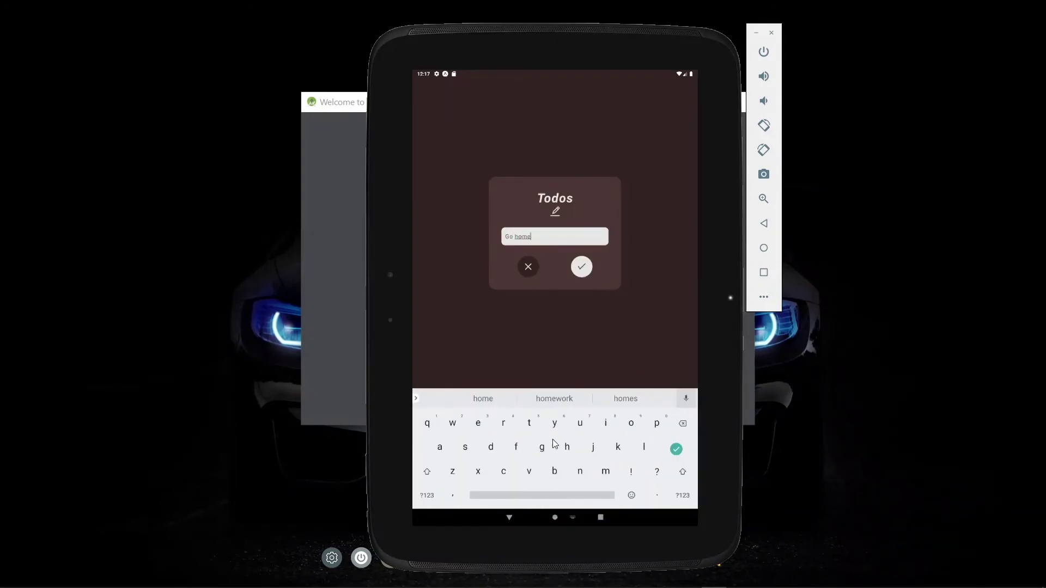
left_click(506, 522)
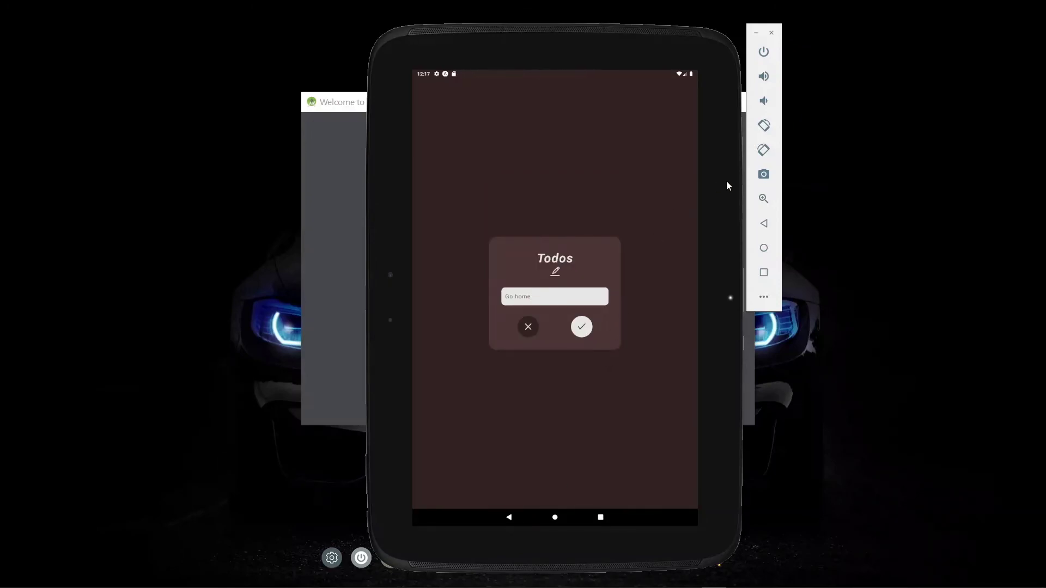
left_click(765, 172)
left_click(582, 327)
left_click(528, 328)
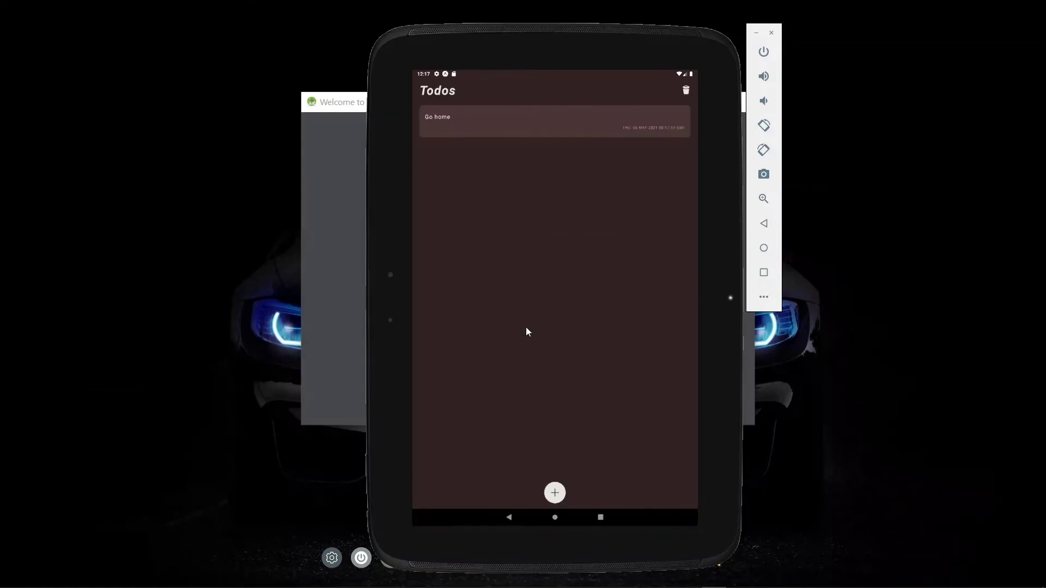
- Add 'Work on assignment', swipe it done and back, then delete all todos
left_click(555, 493)
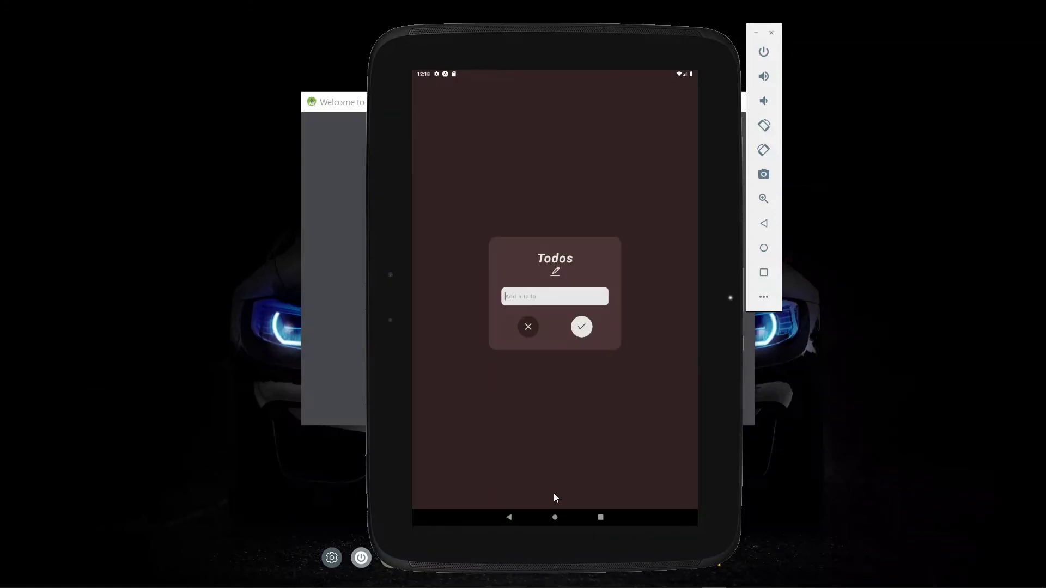
type("Work on assignment")
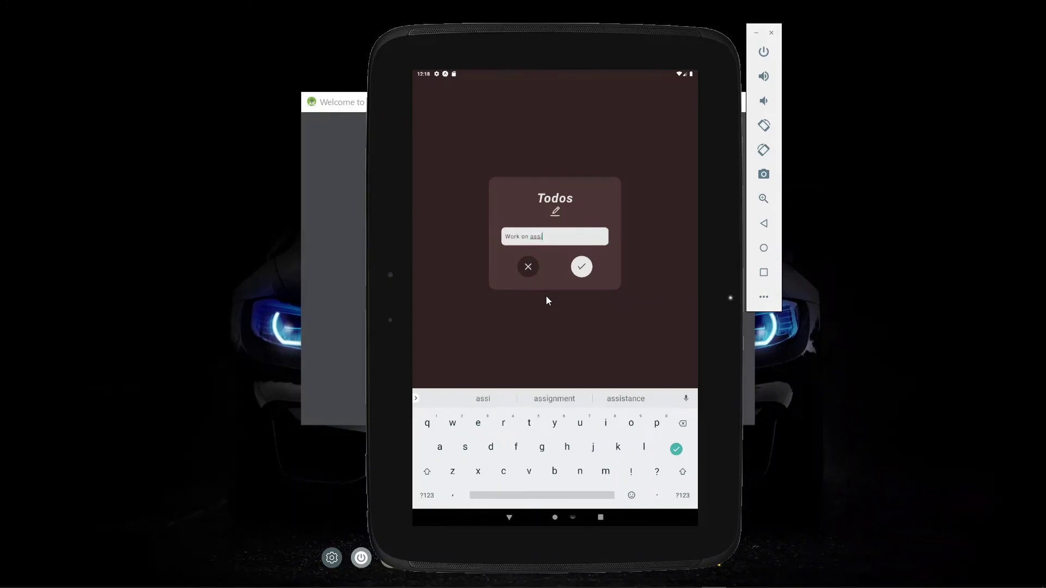
left_click(582, 266)
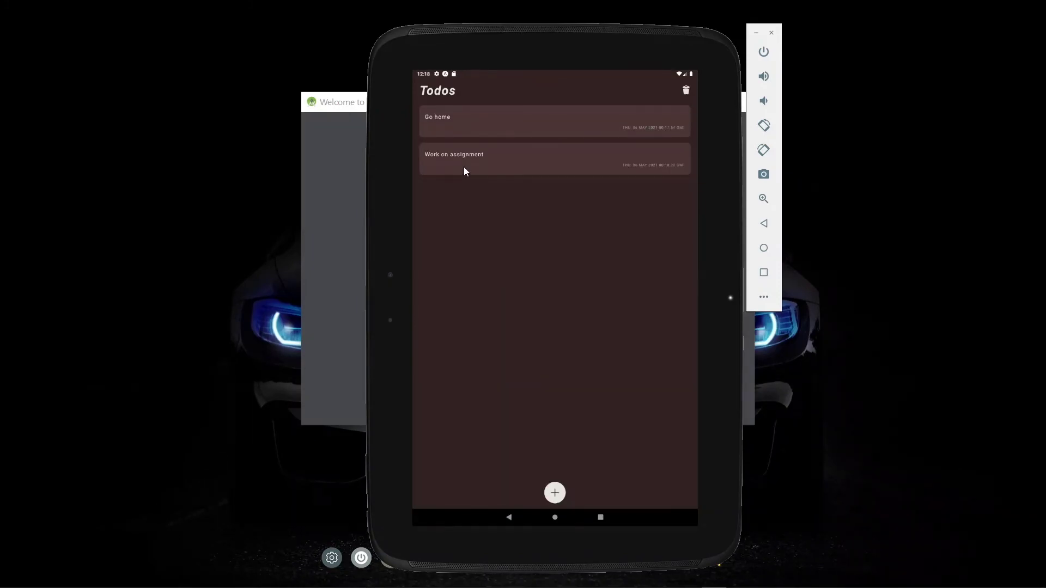
left_click_drag(551, 156, 514, 165)
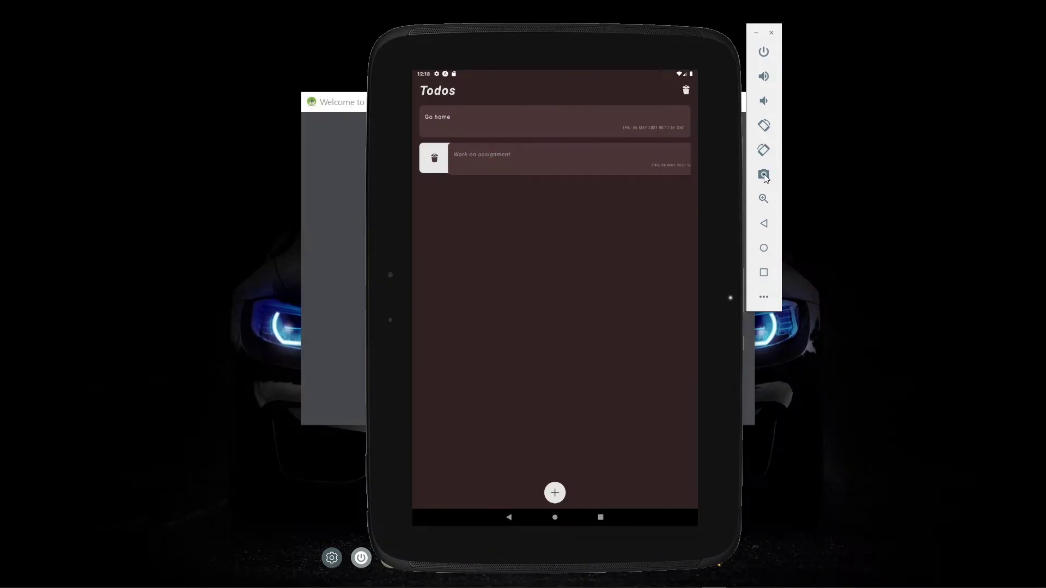
left_click_drag(618, 168, 581, 171)
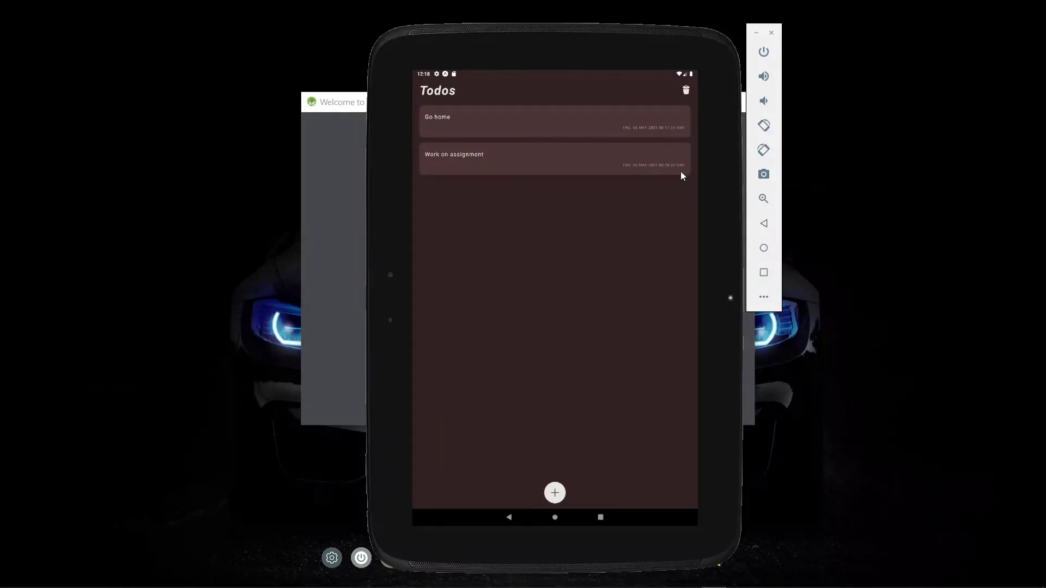
left_click(686, 91)
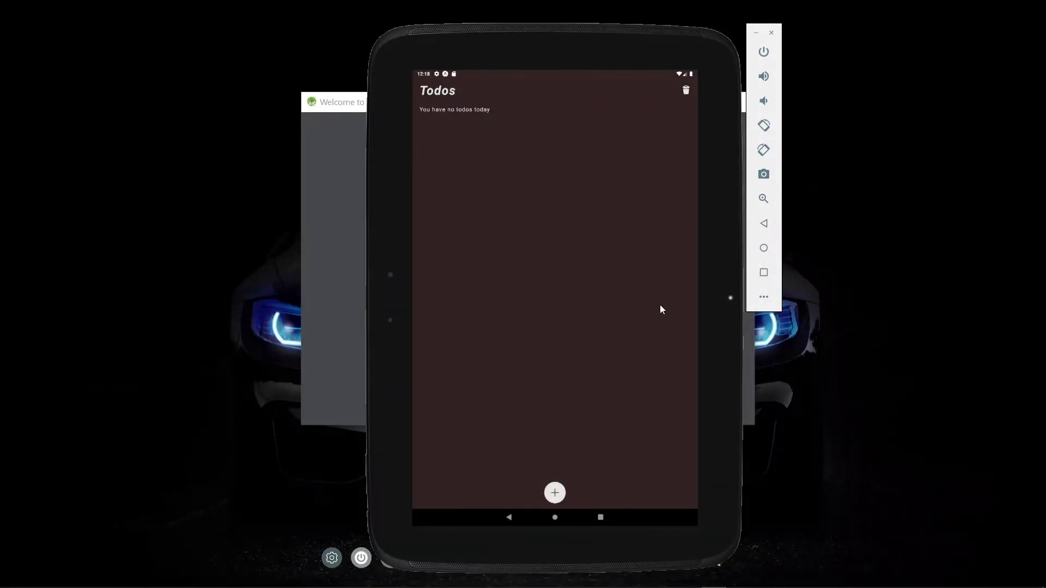